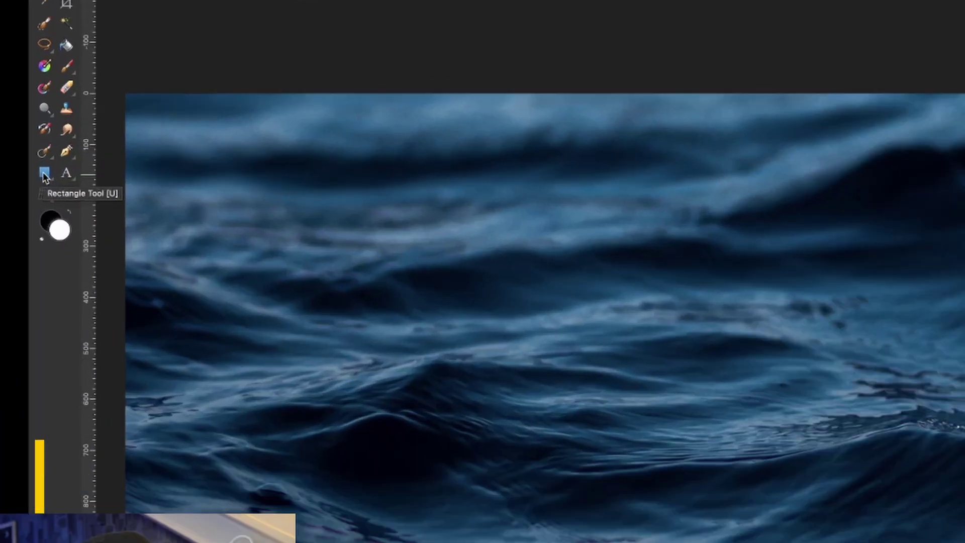
# Draw a narrow upright rectangle near the photo's centre and fill it with the rainbow swatch from the IAMRENSI Rainbow Gradients palette.
pyautogui.click(57, 171)
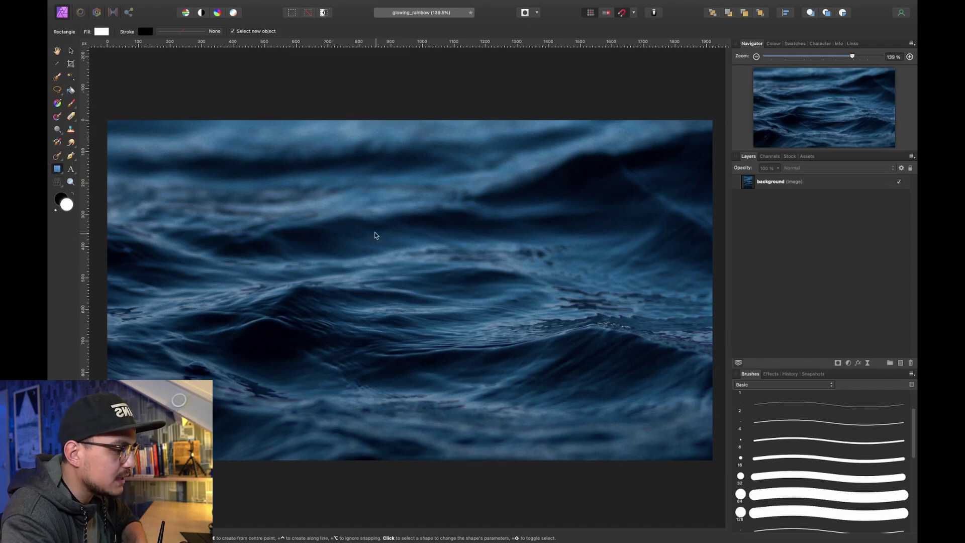
pyautogui.moveTo(375, 229); pyautogui.dragTo(400, 307)
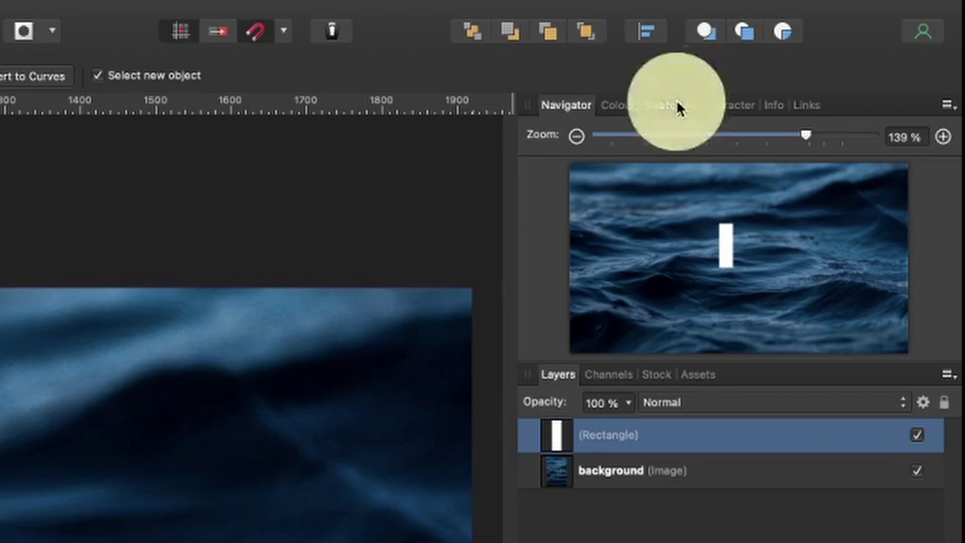
pyautogui.click(798, 44)
pyautogui.click(588, 221)
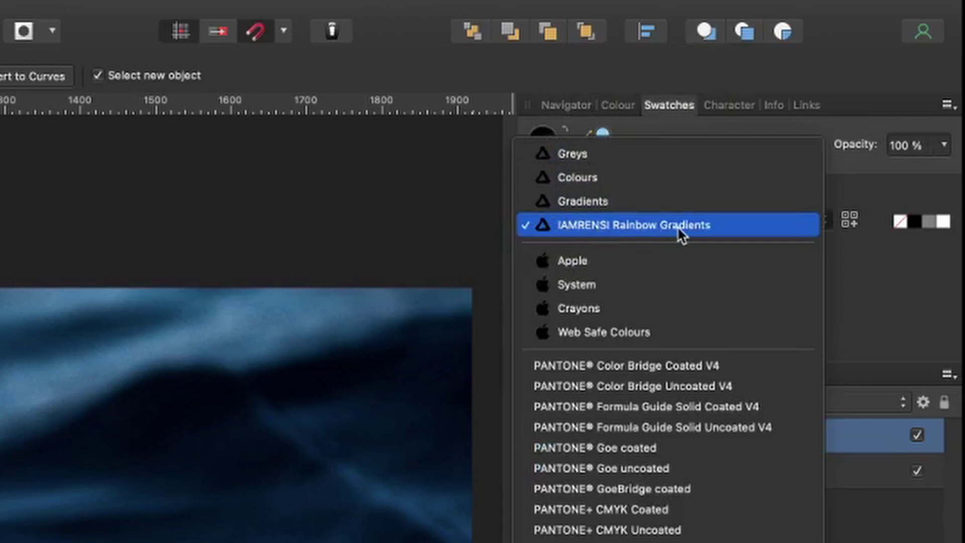
pyautogui.click(694, 226)
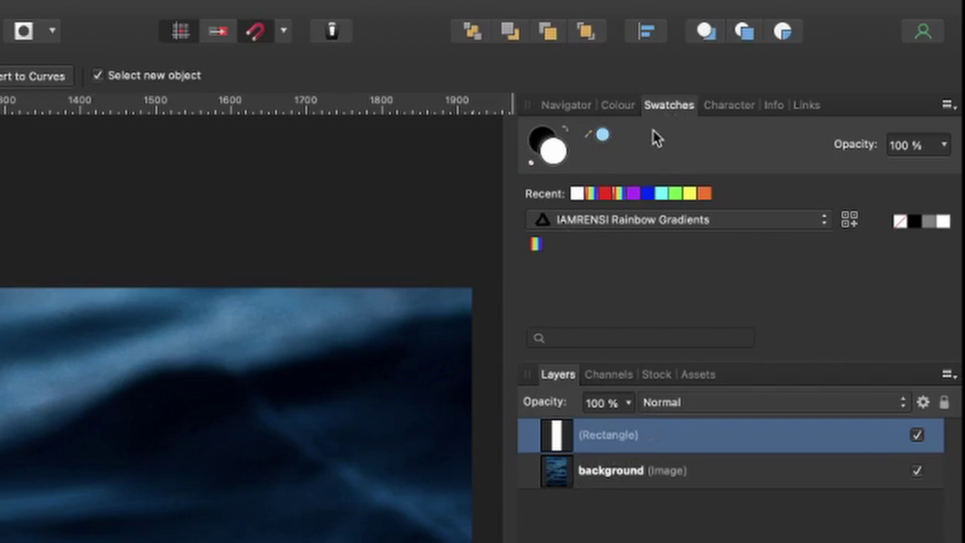
pyautogui.click(536, 245)
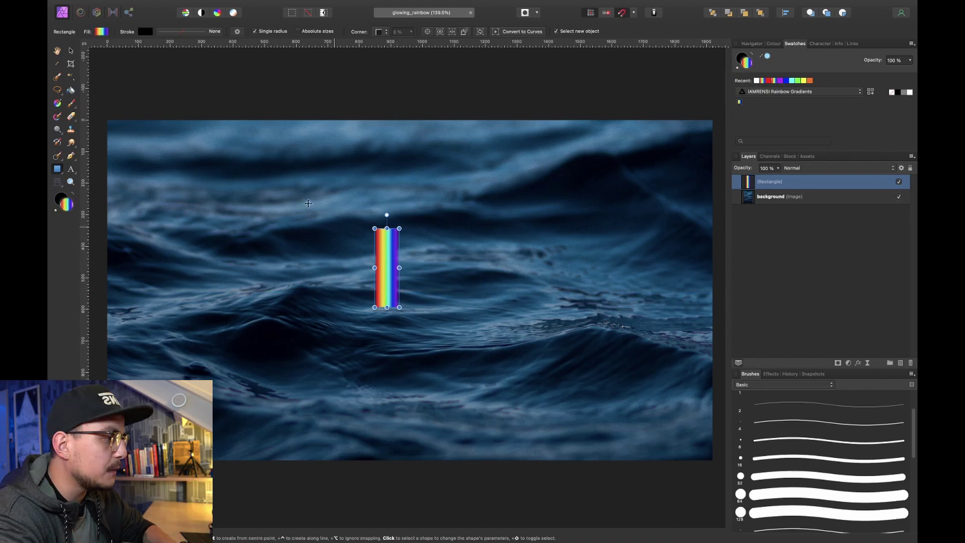
pyautogui.click(336, 6)
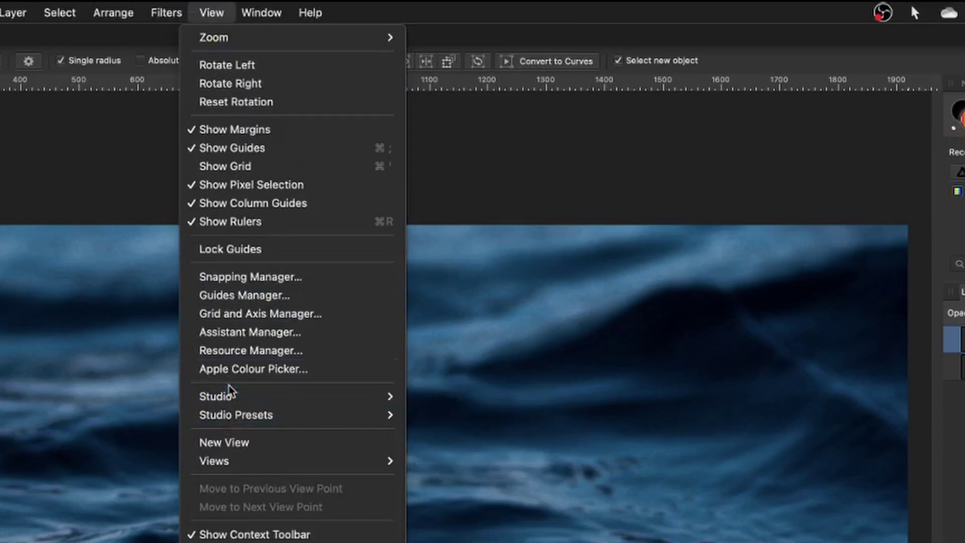
pyautogui.moveTo(229, 396)
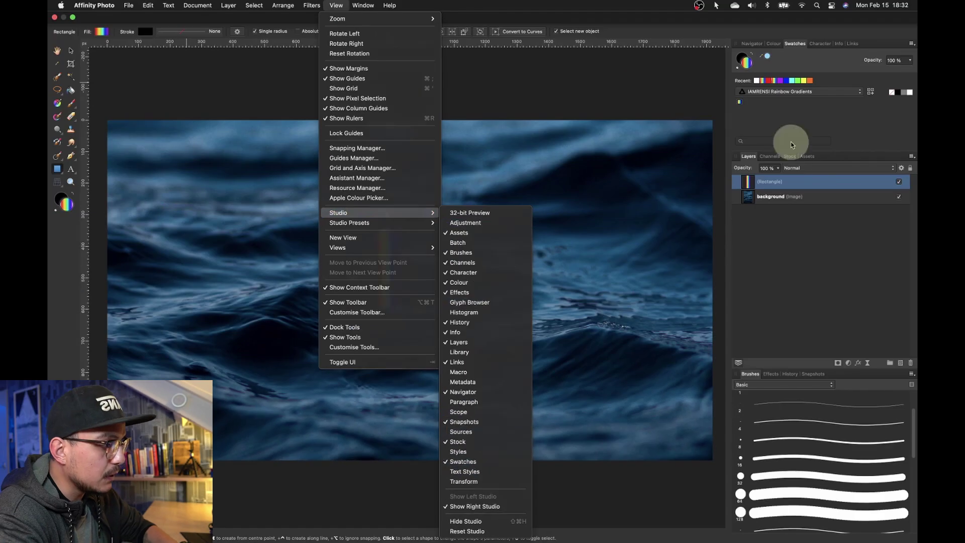
pyautogui.click(791, 144)
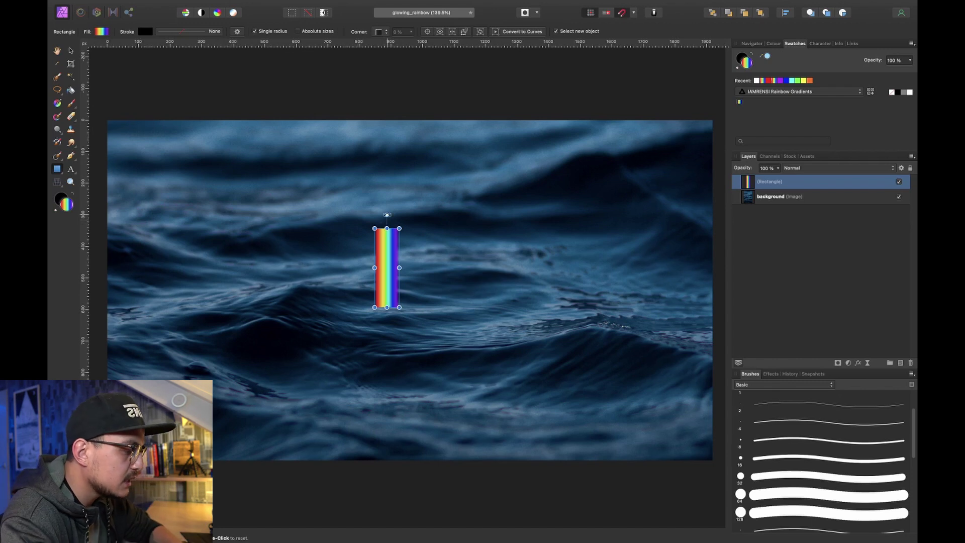
# Rotate the rainbow rectangle 90° clockwise and stretch it horizontally past both side edges of the photo.
pyautogui.moveTo(387, 214); pyautogui.dragTo(452, 264)
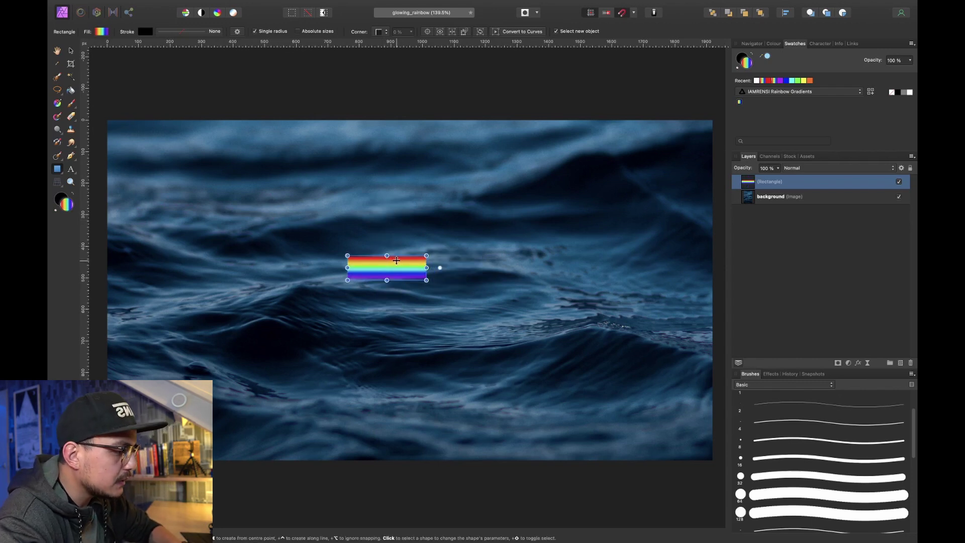
pyautogui.press('super+1')
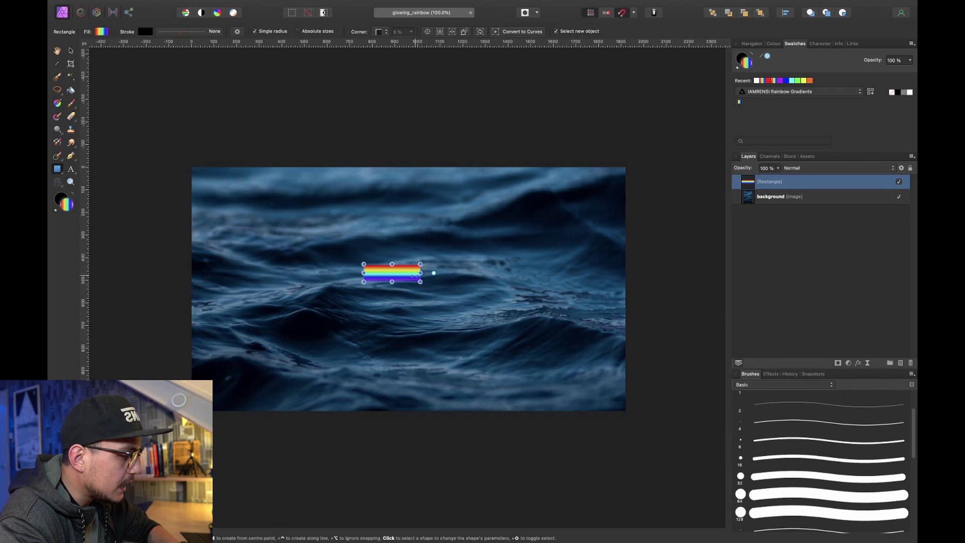
pyautogui.moveTo(421, 272); pyautogui.dragTo(626, 273)
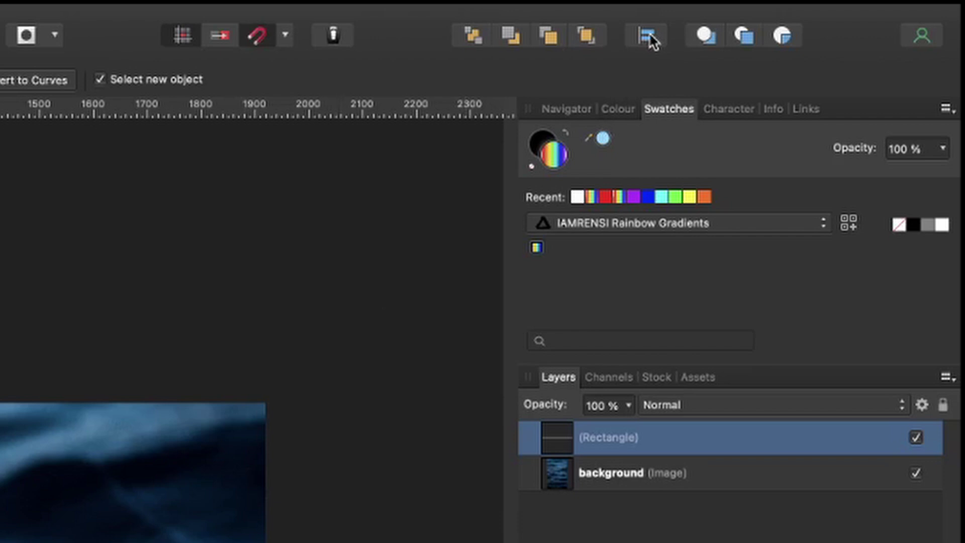
# Centre the rainbow stripe horizontally and vertically on the spread and extend its top edge slightly upward.
pyautogui.click(649, 35)
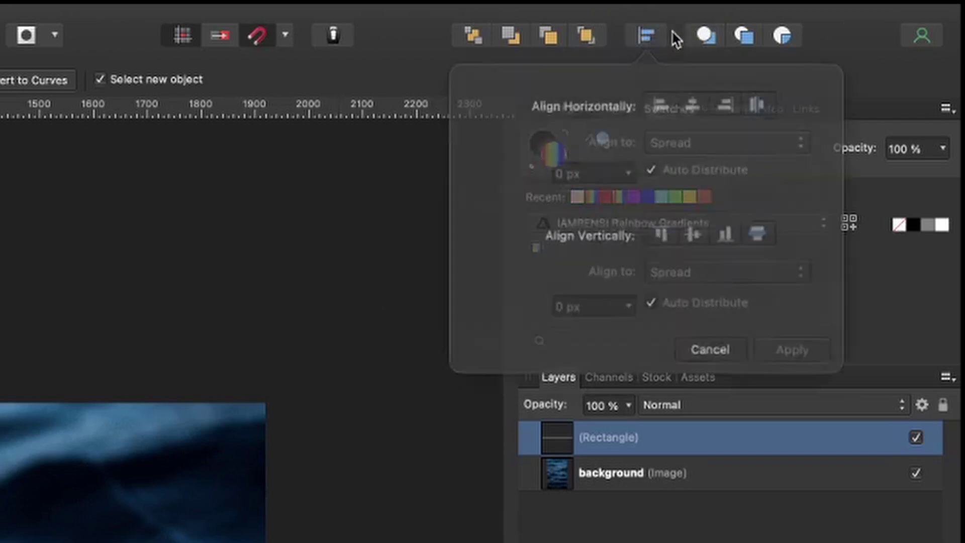
pyautogui.click(690, 100)
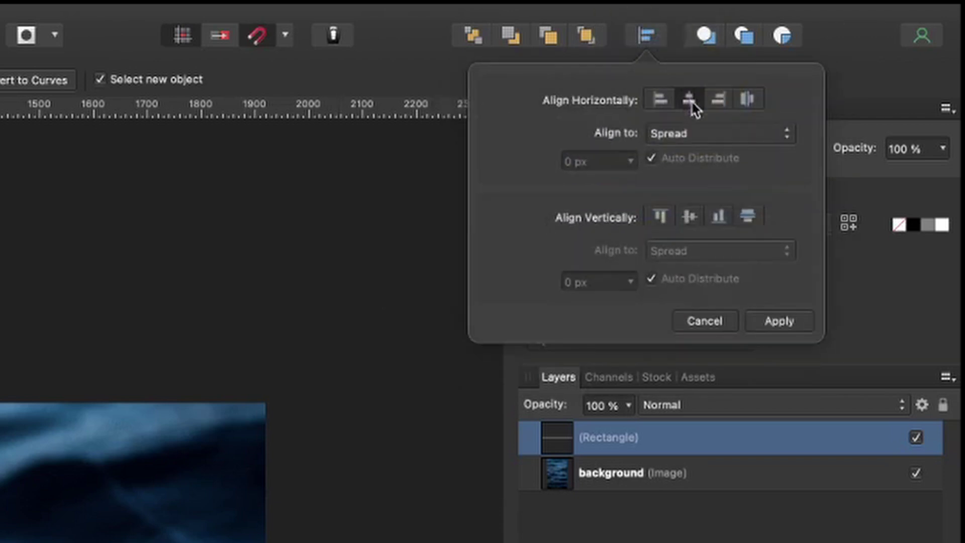
pyautogui.click(693, 216)
pyautogui.click(774, 320)
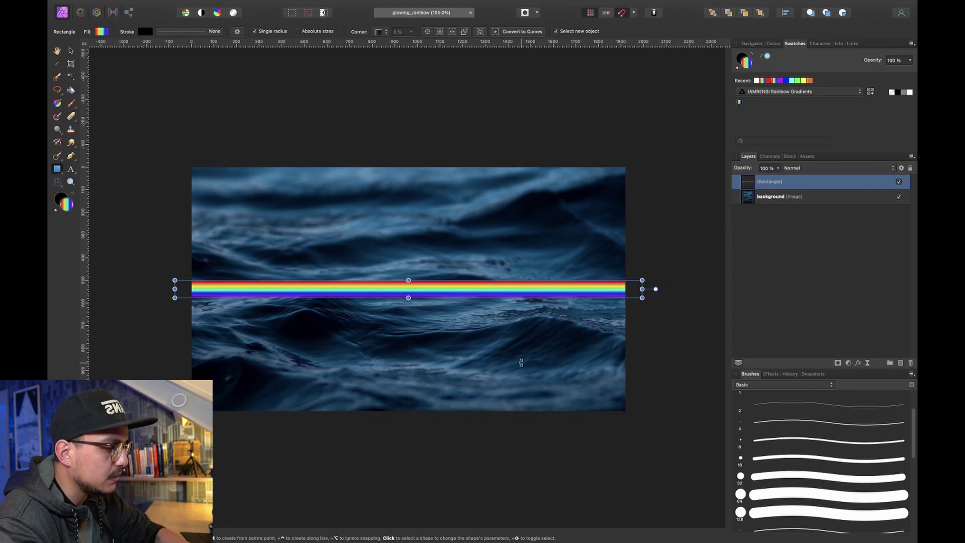
pyautogui.press('super+0')
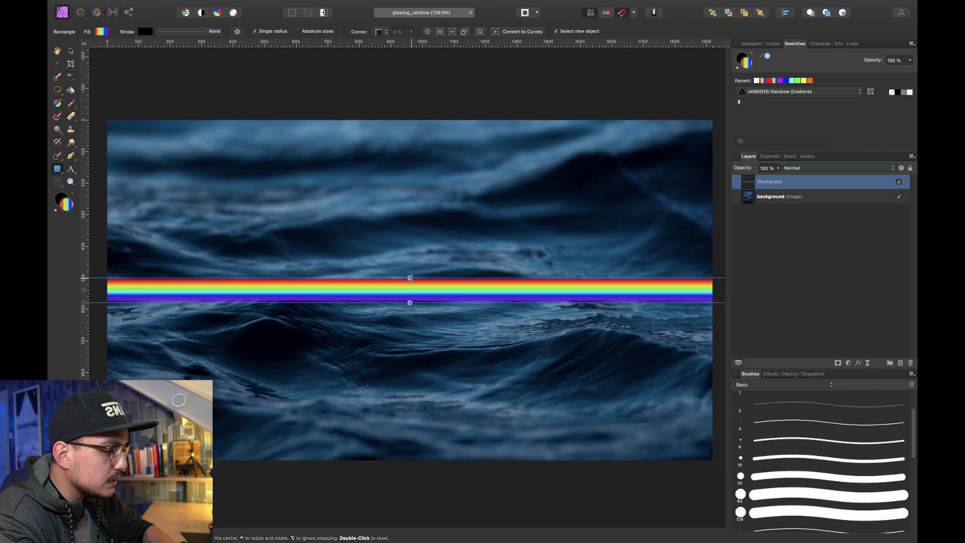
pyautogui.moveTo(410, 278)
pyautogui.mouseDown()
pyautogui.moveTo(421, 229)
pyautogui.moveTo(420, 276)
pyautogui.moveTo(409, 273)
pyautogui.mouseUp()
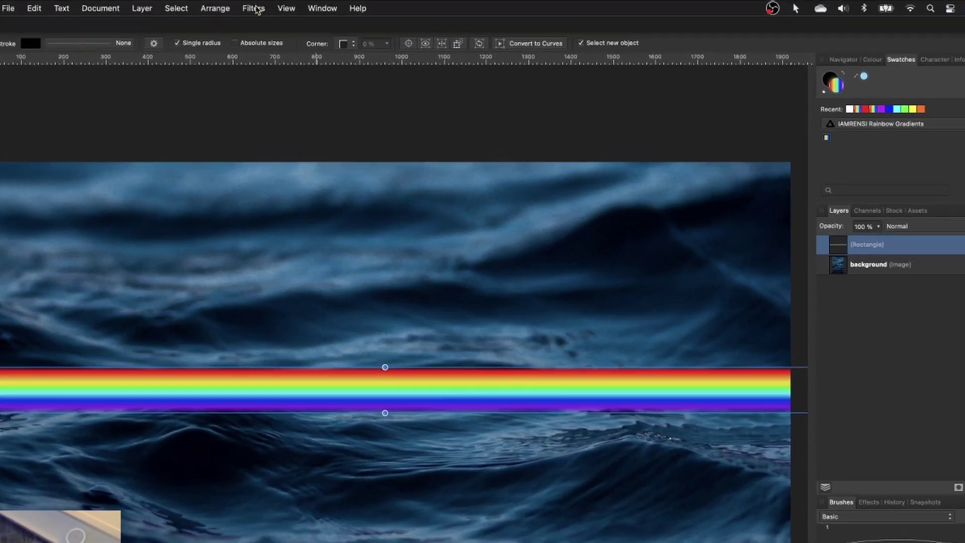
# Try the Rectangular To Polar distortion on the rainbow stripe and undo it.
pyautogui.click(311, 5)
pyautogui.moveTo(262, 77)
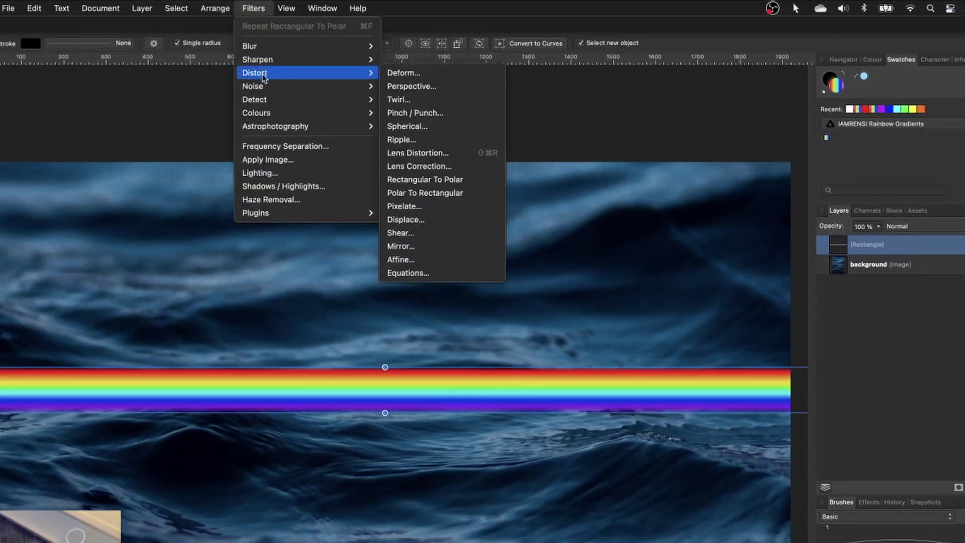
pyautogui.click(403, 181)
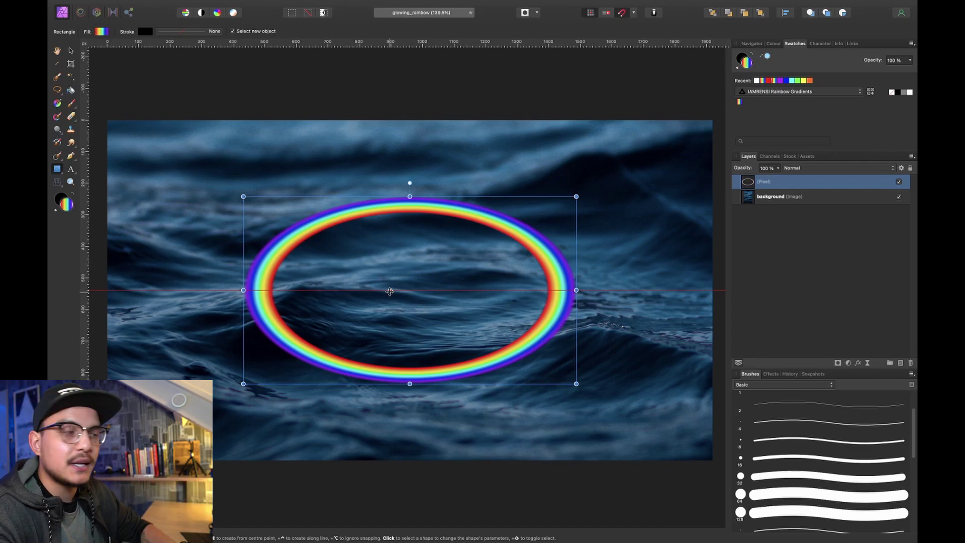
pyautogui.hotkey('ctrl', 'z')
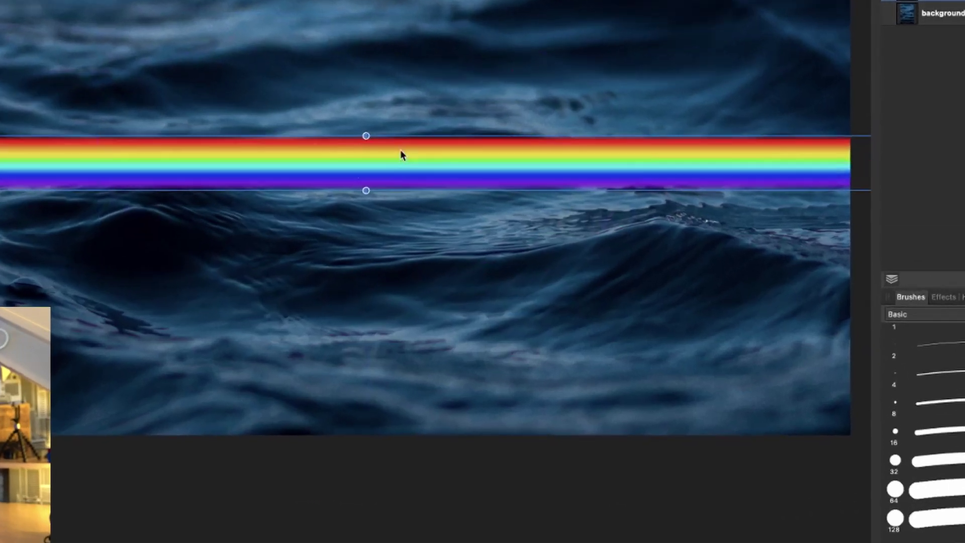
# Flip the rainbow stripe vertically so that purple is at the top and red at the bottom.
pyautogui.rightClick(431, 281)
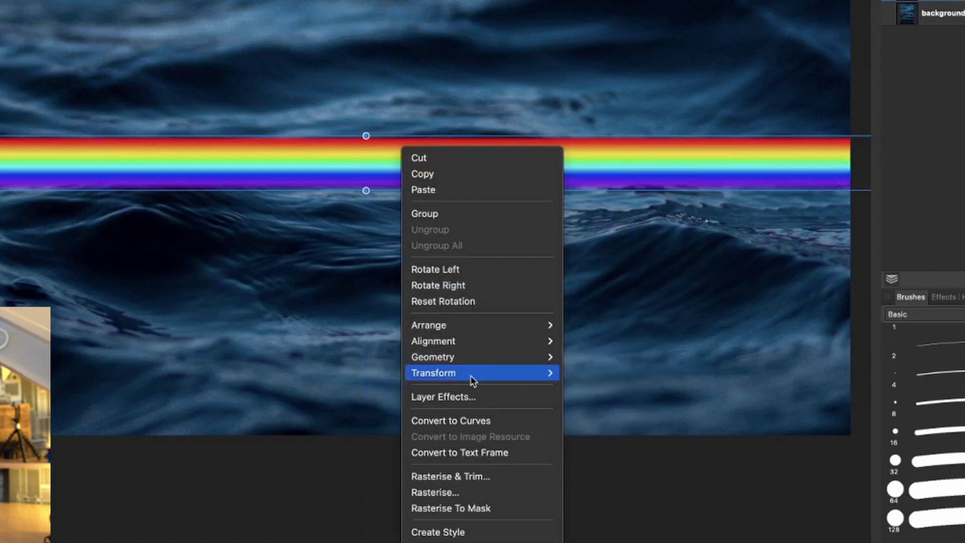
pyautogui.moveTo(472, 375)
pyautogui.click(595, 428)
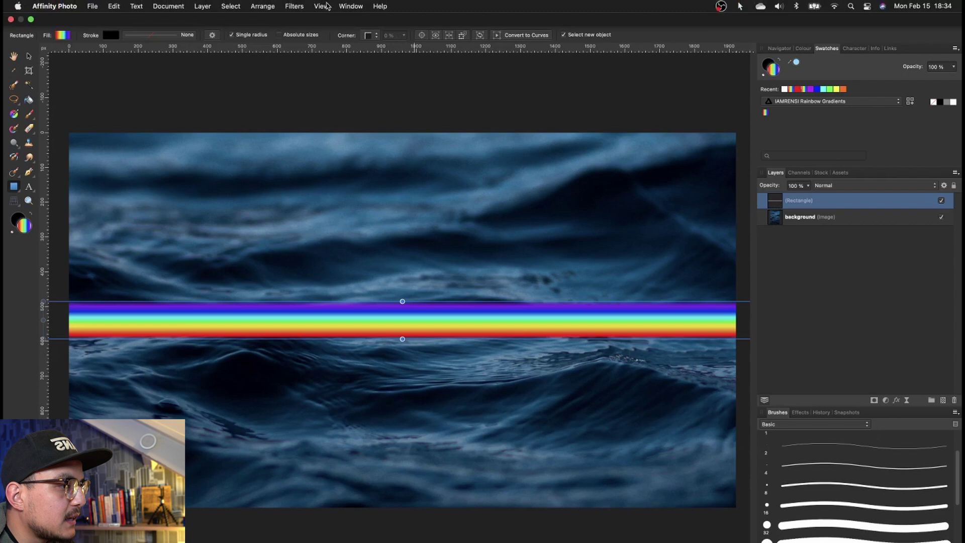
# Apply the Rectangular To Polar distortion to the flipped stripe and stretch the resulting oval upward into a nearly round ring.
pyautogui.click(312, 5)
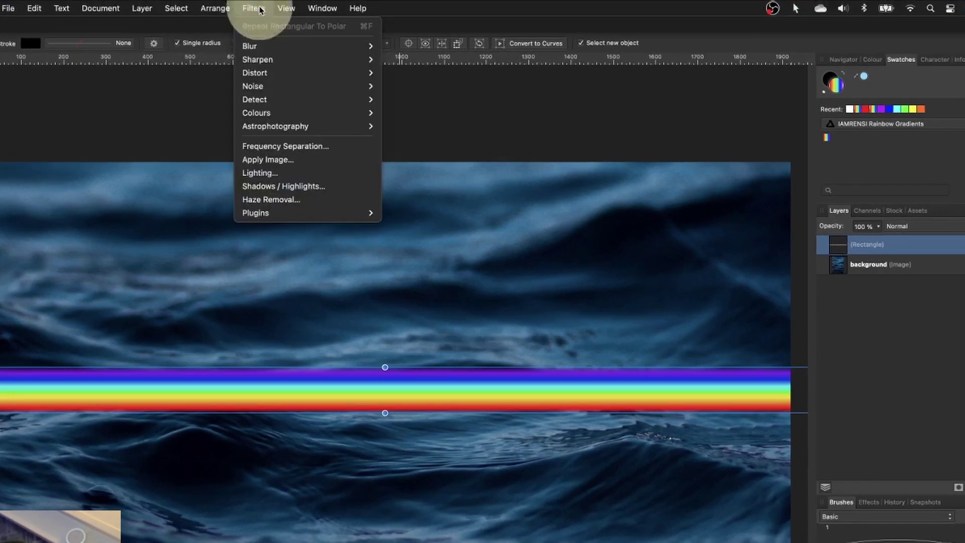
pyautogui.moveTo(269, 73)
pyautogui.click(407, 178)
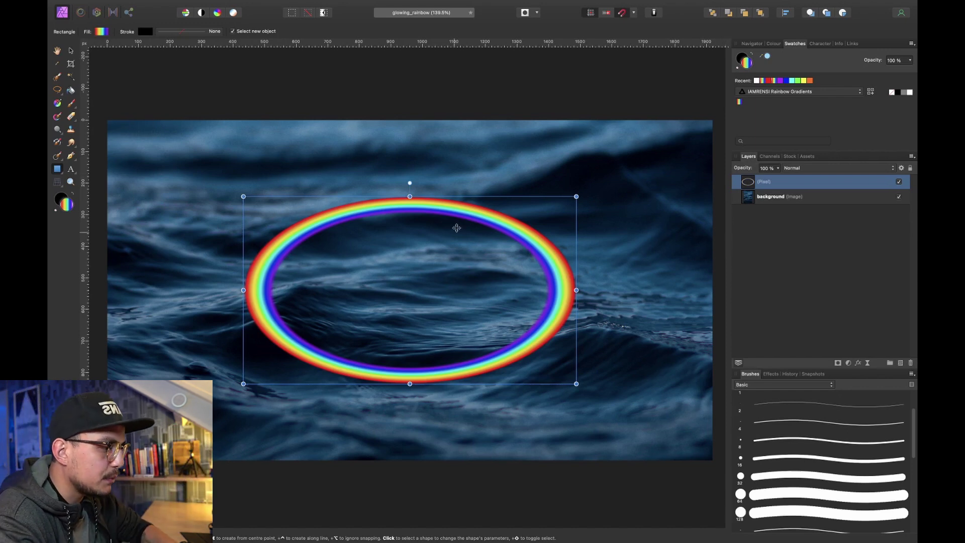
pyautogui.click(410, 198)
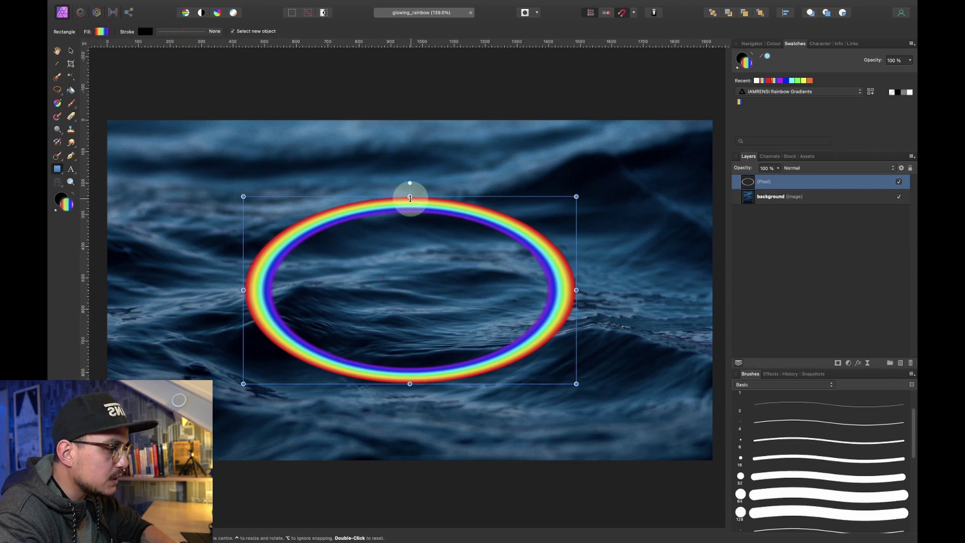
pyautogui.moveTo(411, 198); pyautogui.dragTo(409, 140)
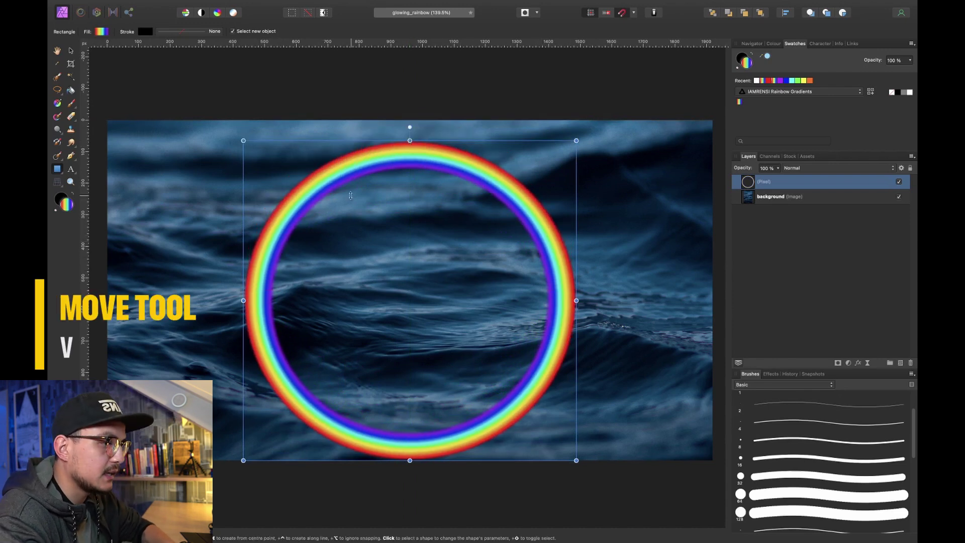
# Move the rainbow ring toward the right half of the photo and shear its right side downward.
pyautogui.press('v')
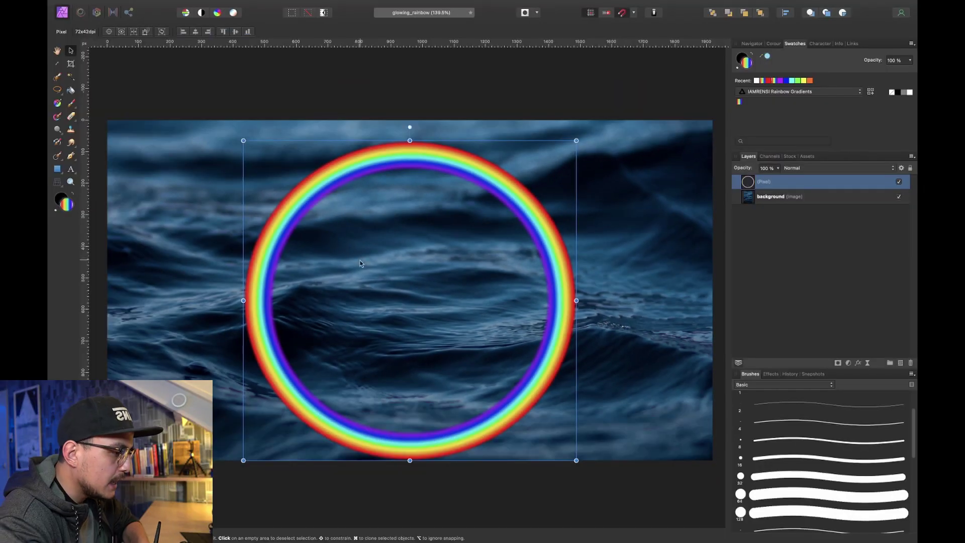
pyautogui.moveTo(352, 277); pyautogui.dragTo(407, 273)
pyautogui.moveTo(634, 297); pyautogui.dragTo(637, 328)
pyautogui.moveTo(527, 316); pyautogui.dragTo(534, 311)
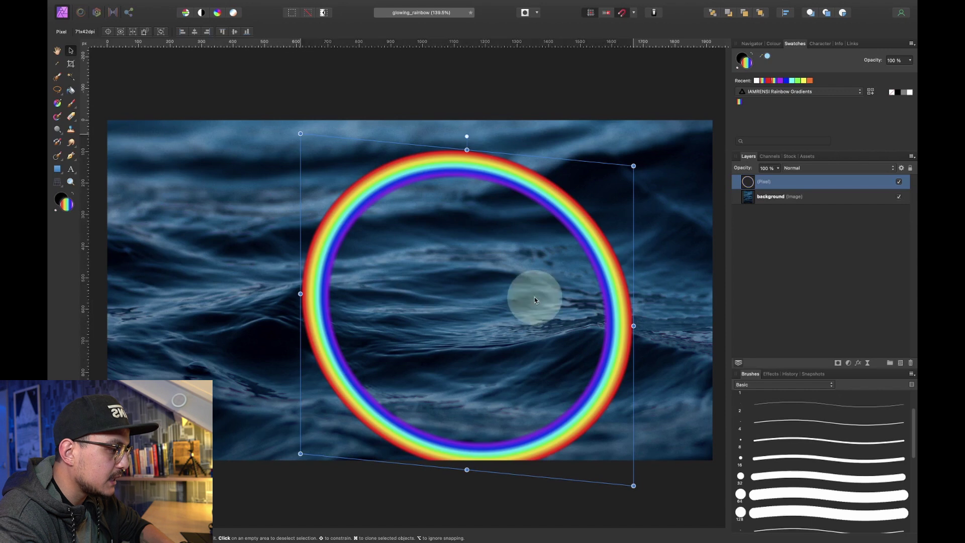
# Add a mask to the ring layer and choose the soft round 512 px Basic brush with 40% hardness.
pyautogui.click(838, 363)
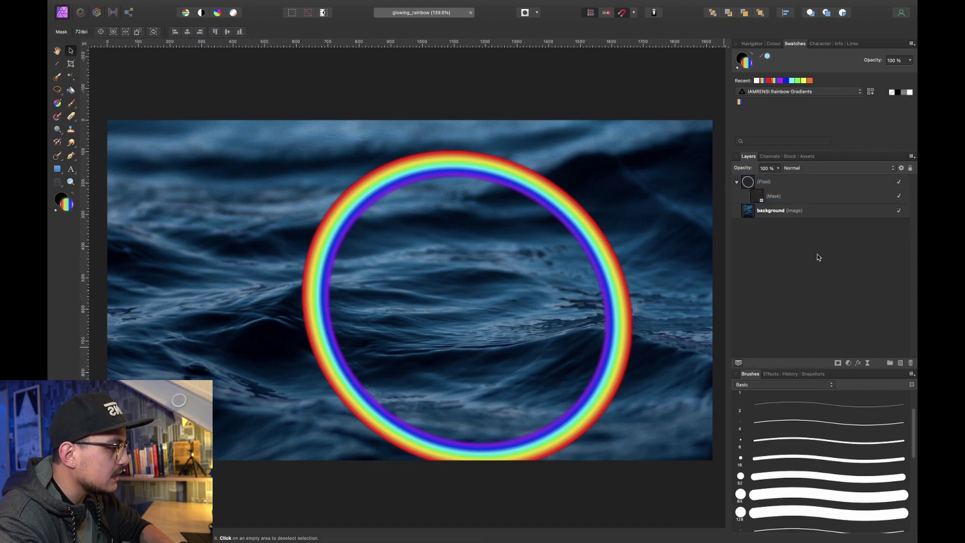
pyautogui.click(760, 201)
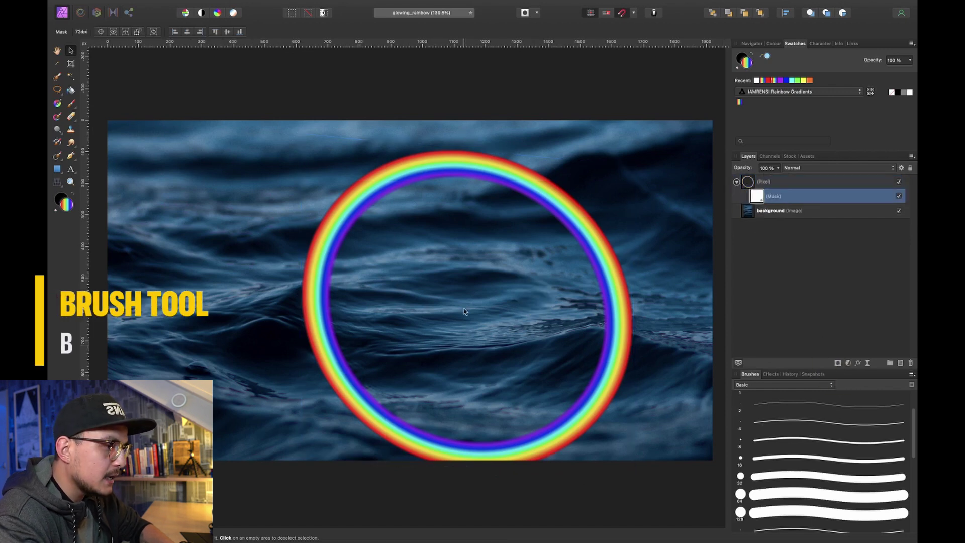
pyautogui.press('b')
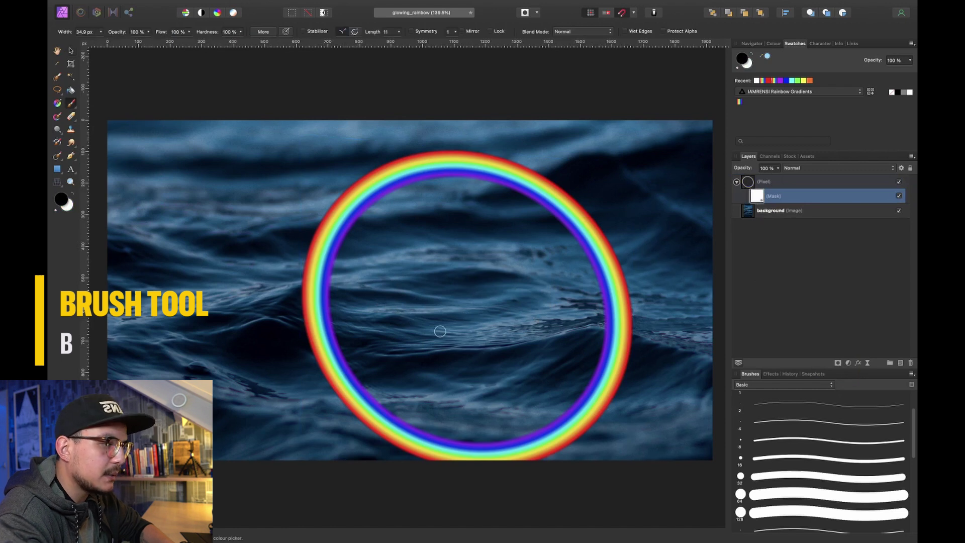
pyautogui.scroll(3, 775, 437)
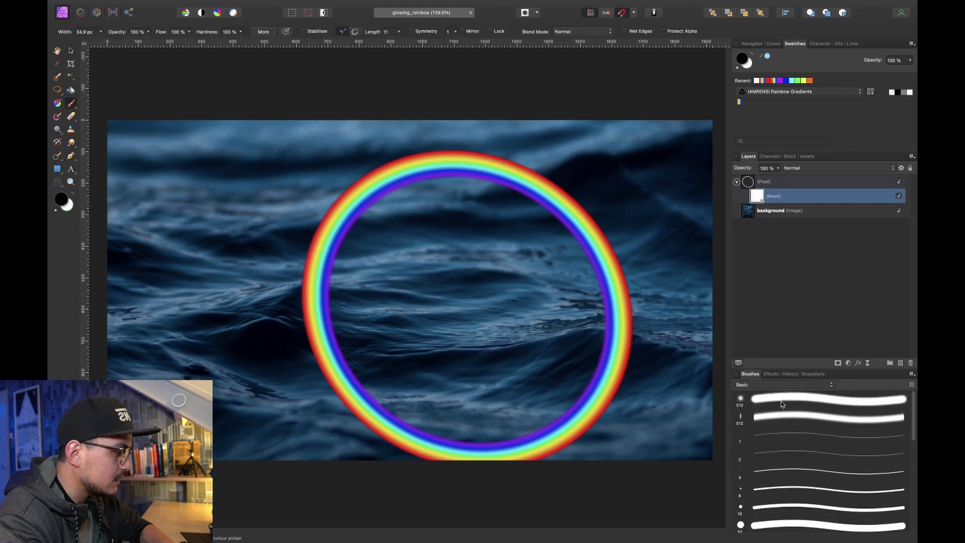
pyautogui.click(779, 405)
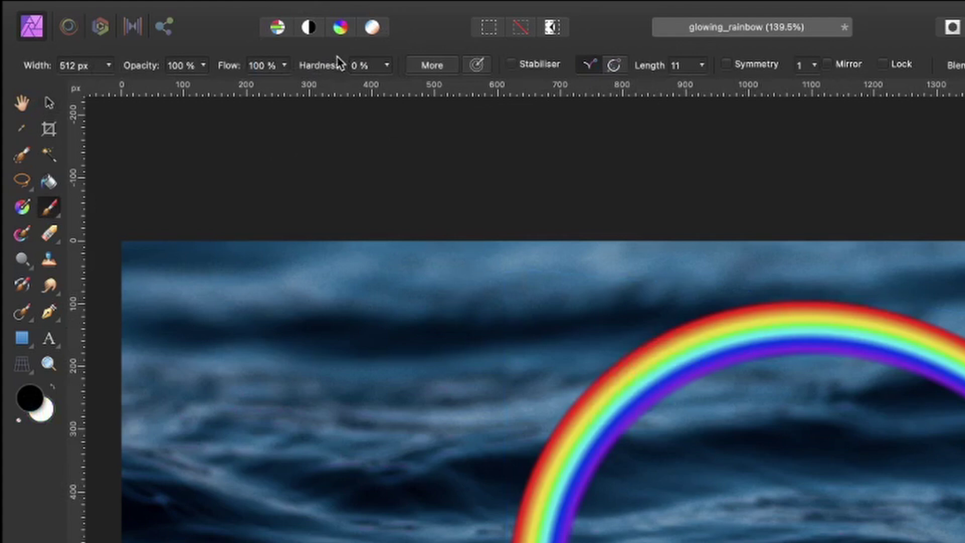
pyautogui.moveTo(215, 31); pyautogui.dragTo(221, 36)
pyautogui.moveTo(352, 73); pyautogui.dragTo(363, 74)
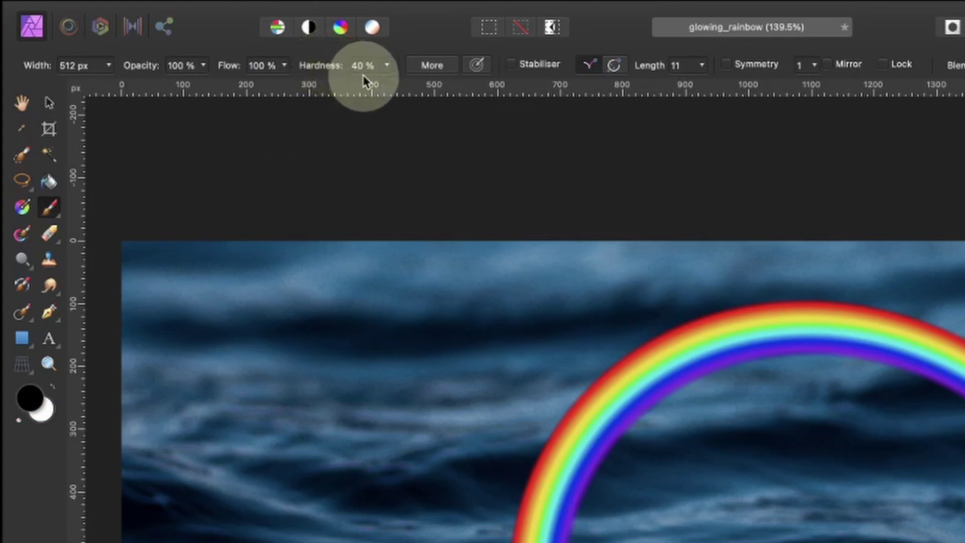
# Reduce the brush to about 227 px and paint black on the mask to hide the ring's left side over the dark wave.
pyautogui.moveTo(361, 318)
pyautogui.mouseDown()
pyautogui.moveTo(323, 323)
pyautogui.moveTo(301, 345)
pyautogui.mouseUp()
pyautogui.hotkey('ctrl', 'z')
pyautogui.press('[')
pyautogui.press('[')
pyautogui.press('[')
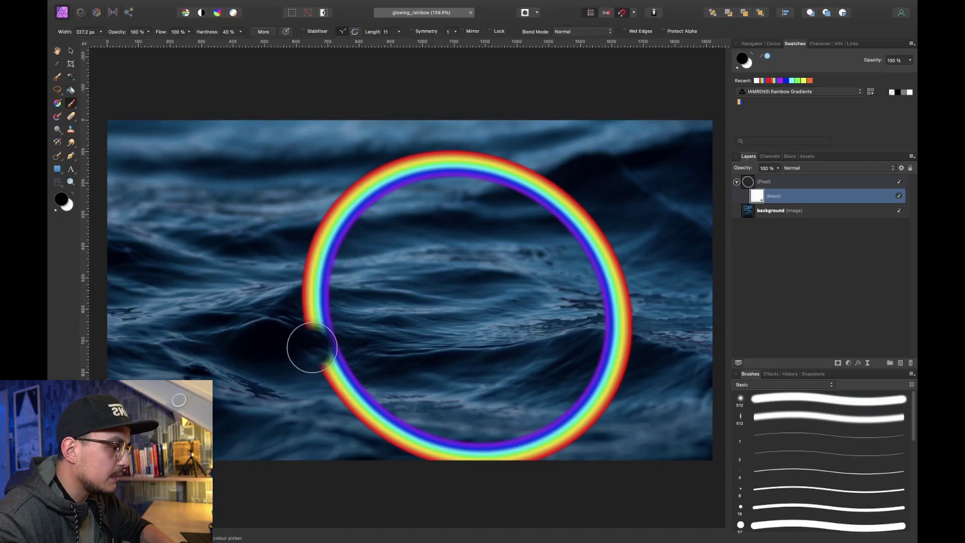
pyautogui.scroll(3, 312, 347)
pyautogui.scroll(-5, 390, 397)
pyautogui.click(240, 170)
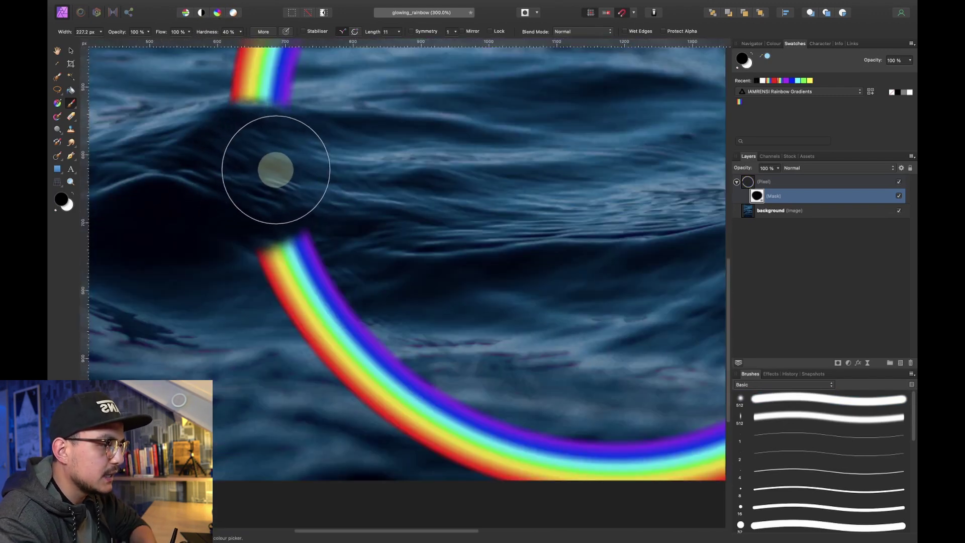
# Paint black on the mask to hide the ring's lower arc, from the left wave up to the right wave's crest.
pyautogui.moveTo(215, 166)
pyautogui.mouseDown()
pyautogui.moveTo(351, 345)
pyautogui.moveTo(526, 377)
pyautogui.mouseUp()
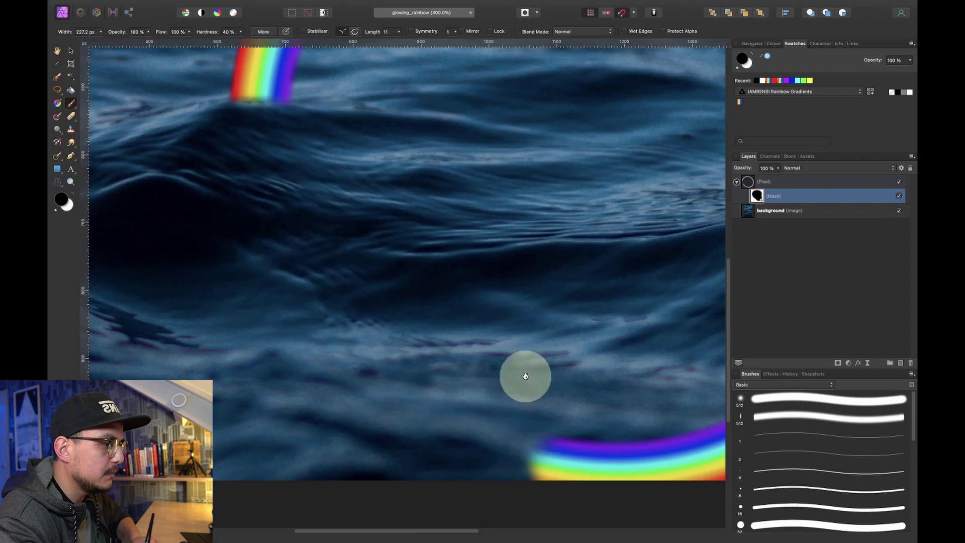
pyautogui.hscroll(5, 526, 377)
pyautogui.moveTo(385, 415); pyautogui.dragTo(648, 435)
pyautogui.hscroll(5, 502, 340)
pyautogui.scroll(3, 502, 341)
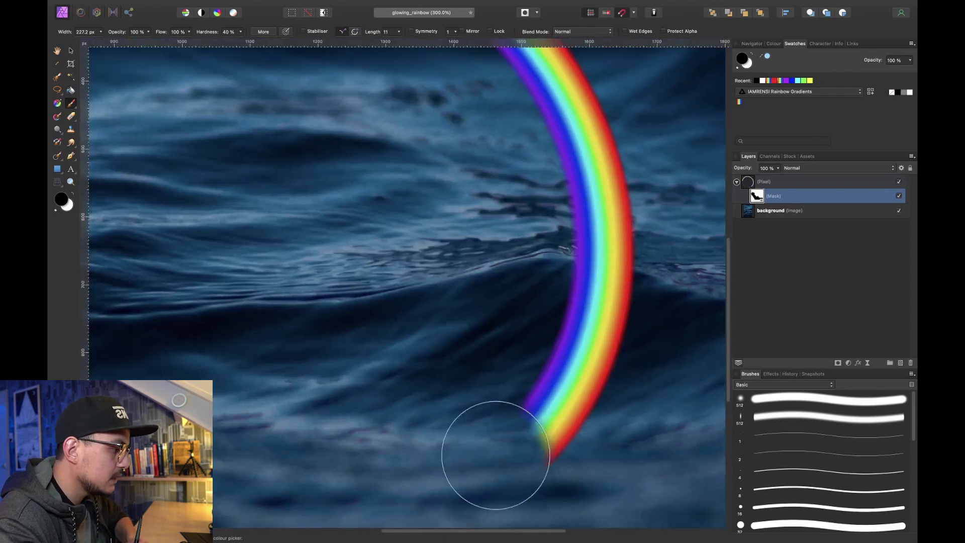
pyautogui.moveTo(485, 442)
pyautogui.mouseDown()
pyautogui.moveTo(535, 459)
pyautogui.moveTo(569, 338)
pyautogui.mouseUp()
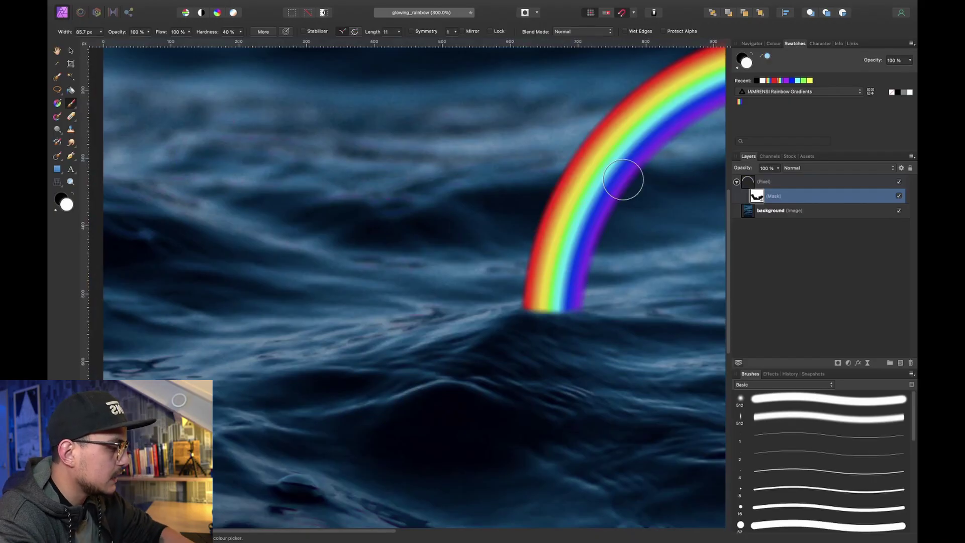
pyautogui.press('super+0')
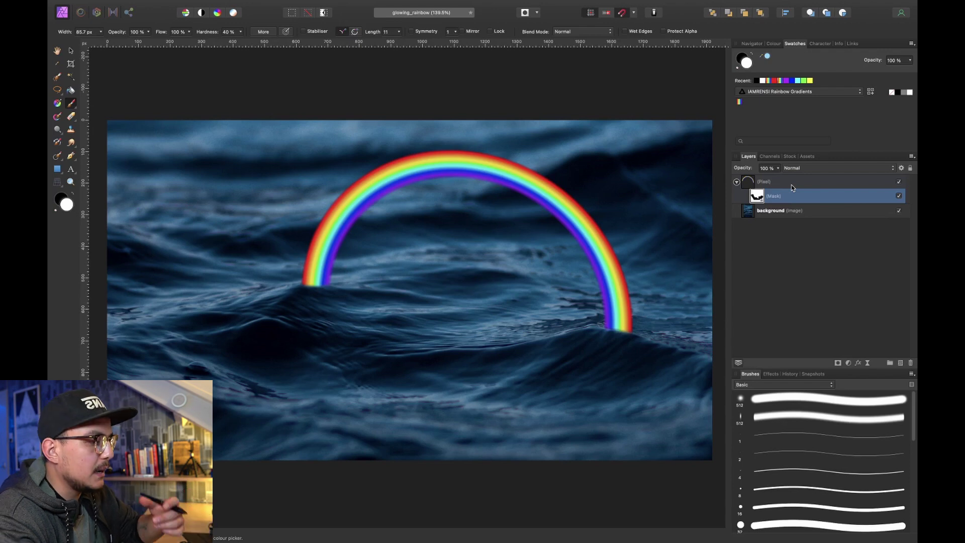
# Move the masked rainbow layer upward to check how the mask behaves, and return it to its place on the waves.
pyautogui.press('v')
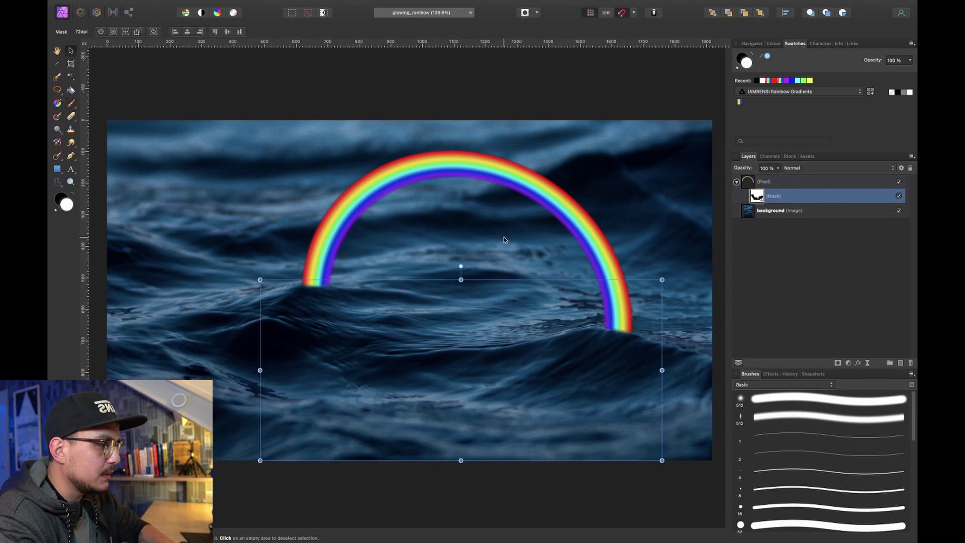
pyautogui.click(790, 182)
pyautogui.moveTo(458, 235); pyautogui.dragTo(454, 170)
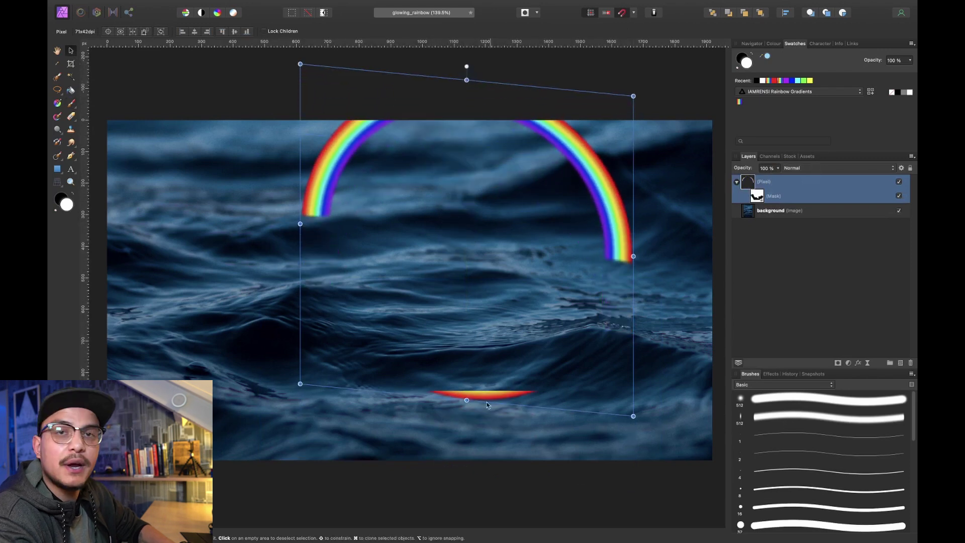
pyautogui.moveTo(485, 408); pyautogui.dragTo(509, 457)
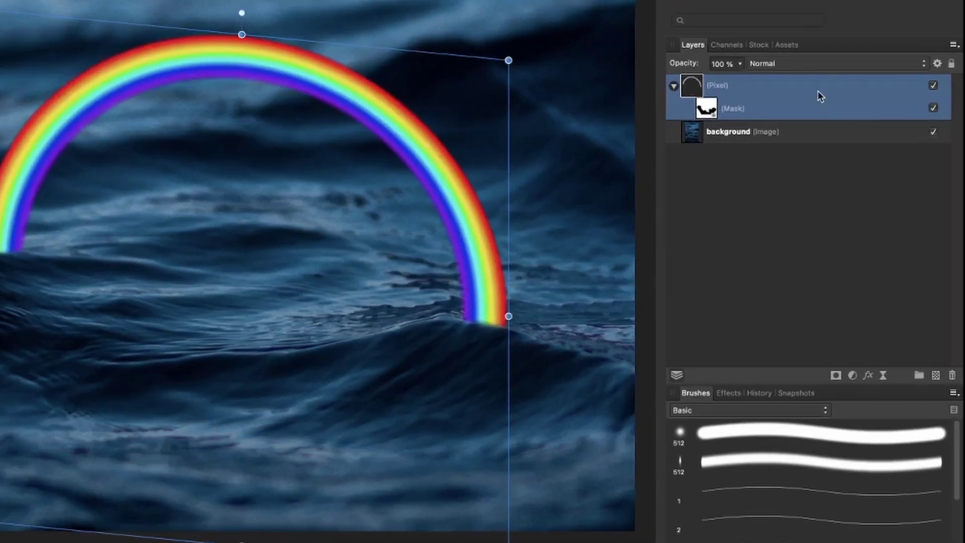
# Rasterise and trim the rainbow layer to bake in its mask, and test it by moving the arch.
pyautogui.rightClick(818, 87)
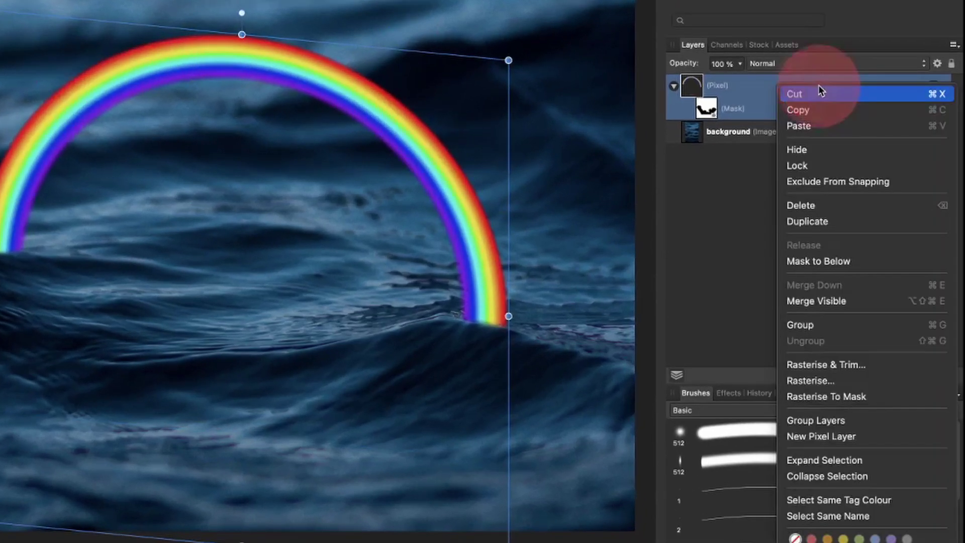
pyautogui.click(826, 365)
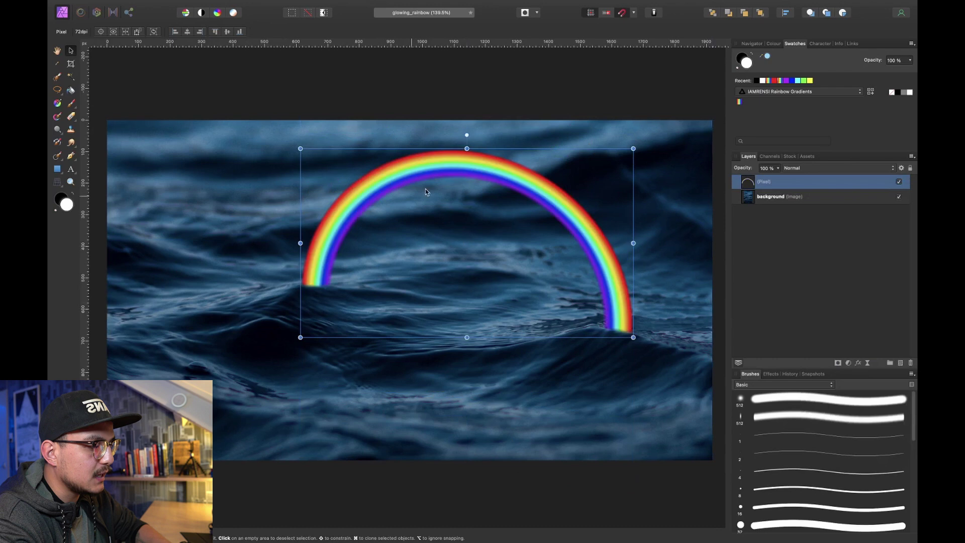
pyautogui.moveTo(461, 226); pyautogui.dragTo(513, 153)
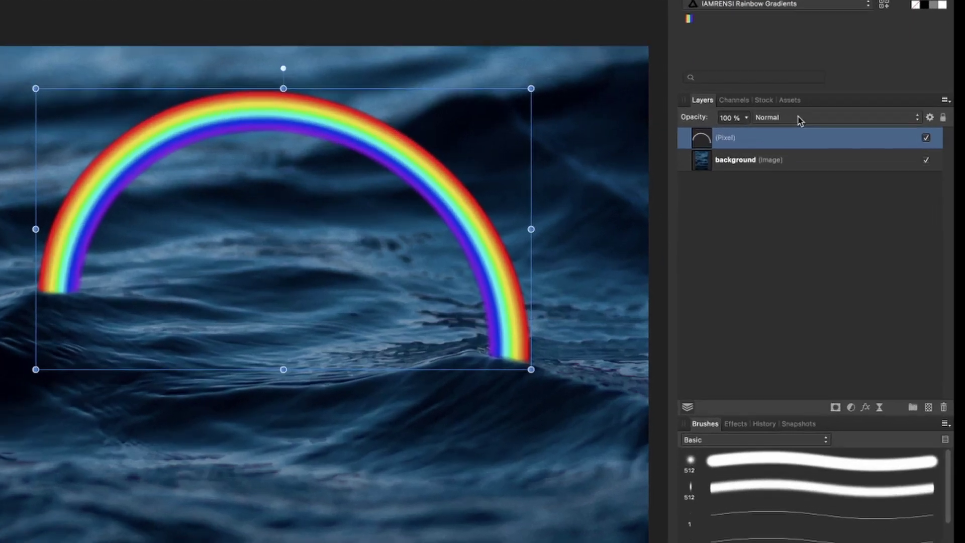
# Set the rainbow layer's blend mode to Screen and rename the layer "rainbow".
pyautogui.click(821, 169)
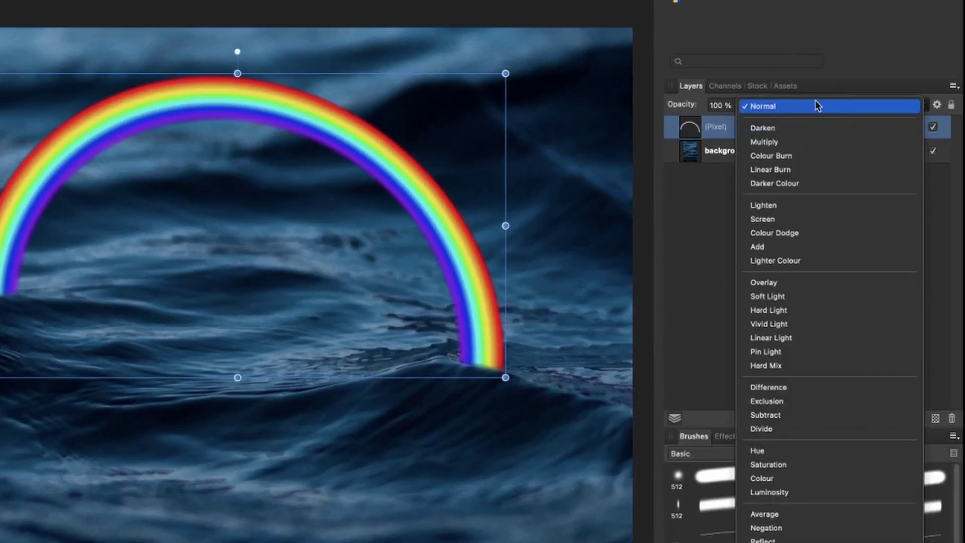
pyautogui.click(799, 218)
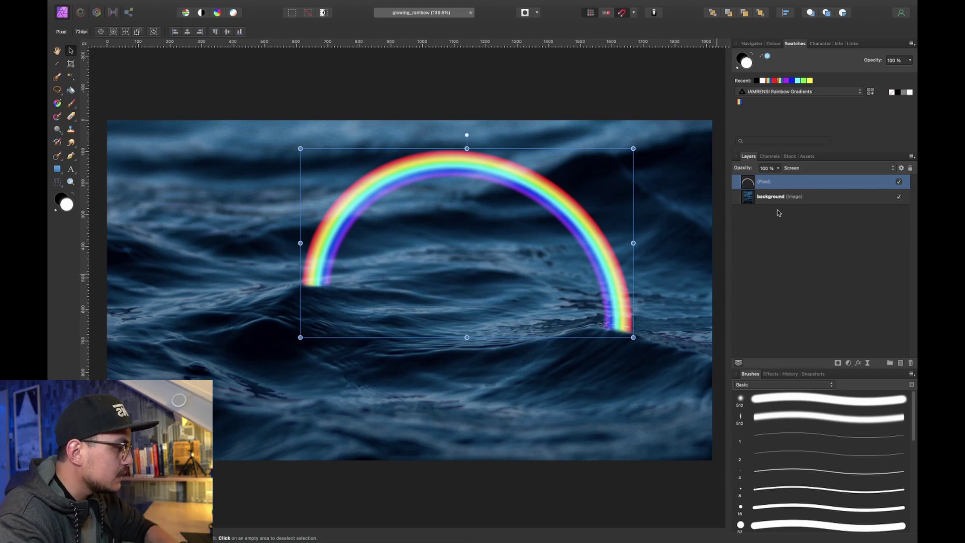
pyautogui.doubleClick(756, 182)
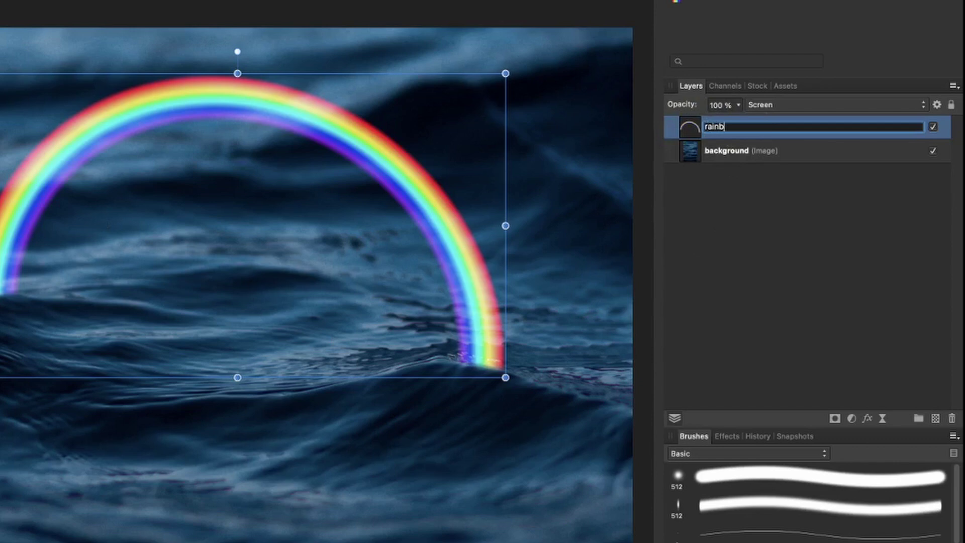
pyautogui.press('Return')
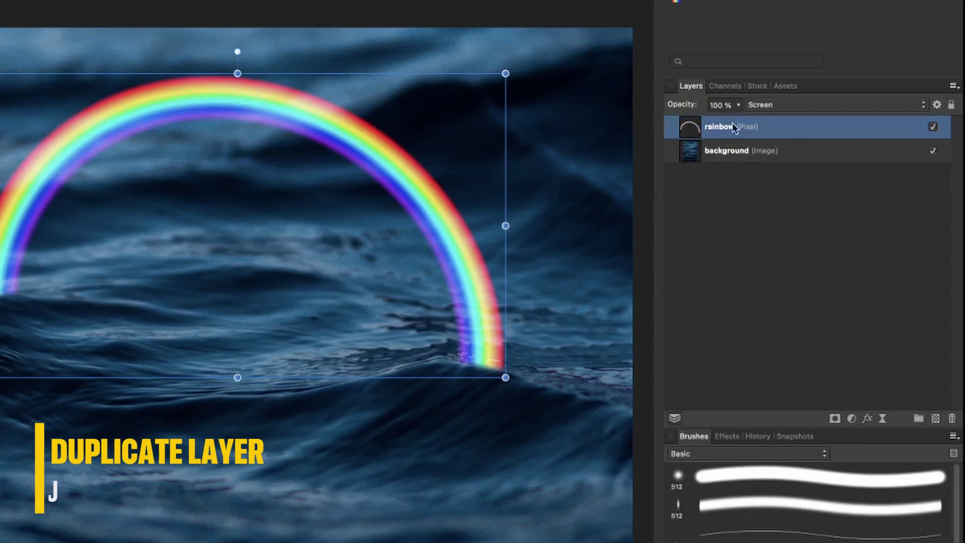
# Duplicate the rainbow layer and apply a live Gaussian Blur with a 20 px radius to the copy.
pyautogui.press('super+j')
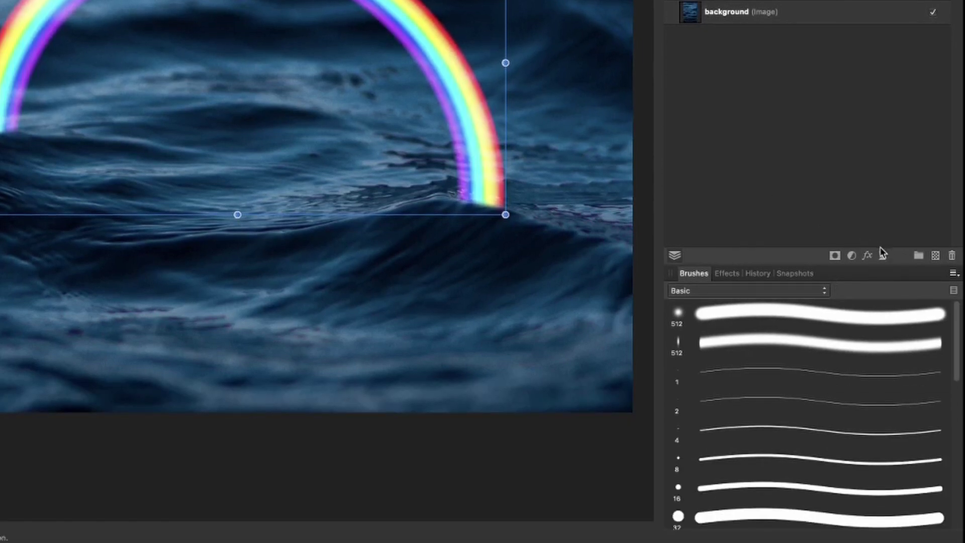
pyautogui.click(883, 418)
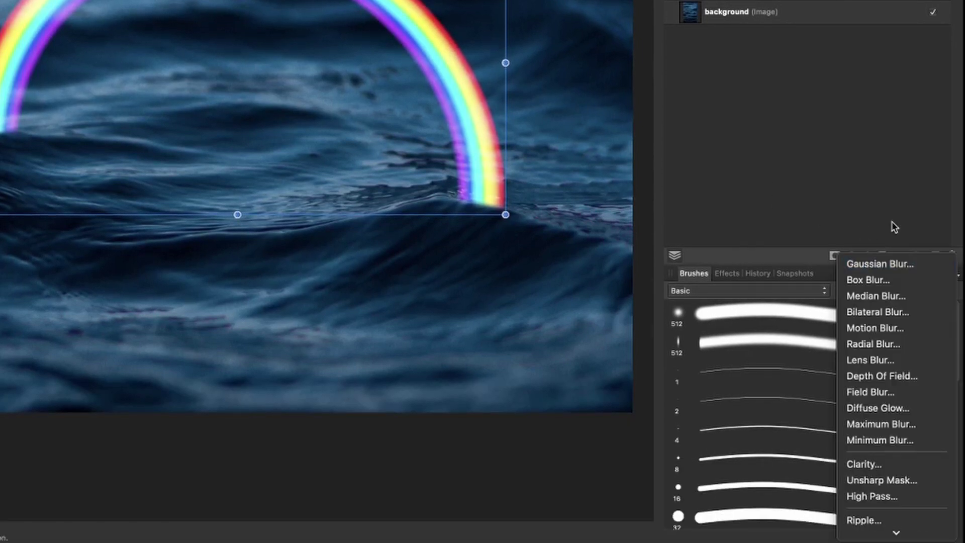
pyautogui.click(879, 264)
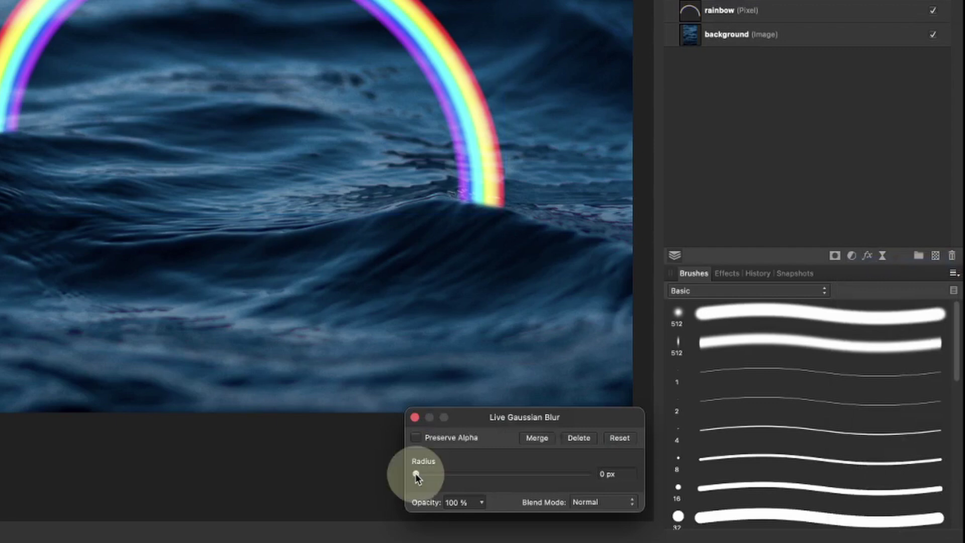
pyautogui.moveTo(416, 473); pyautogui.dragTo(511, 484)
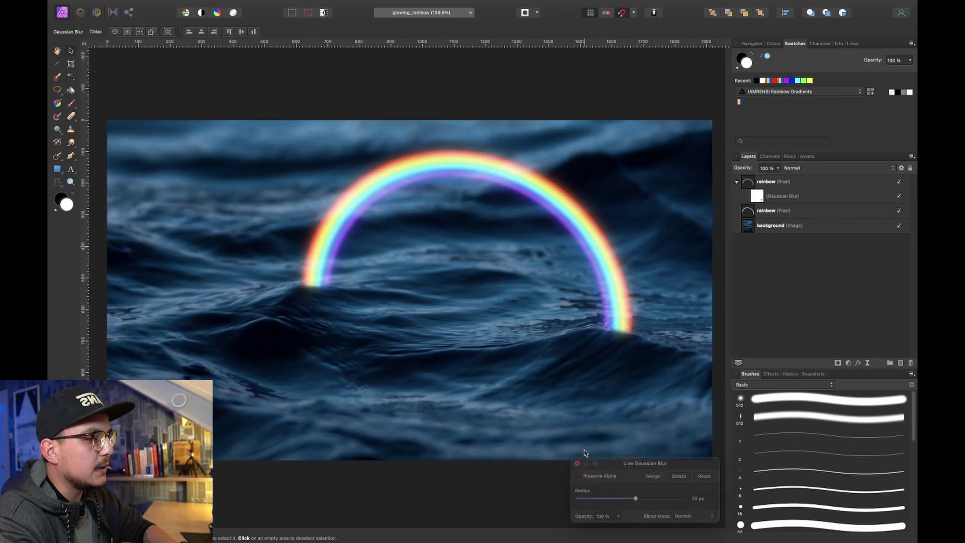
pyautogui.click(577, 463)
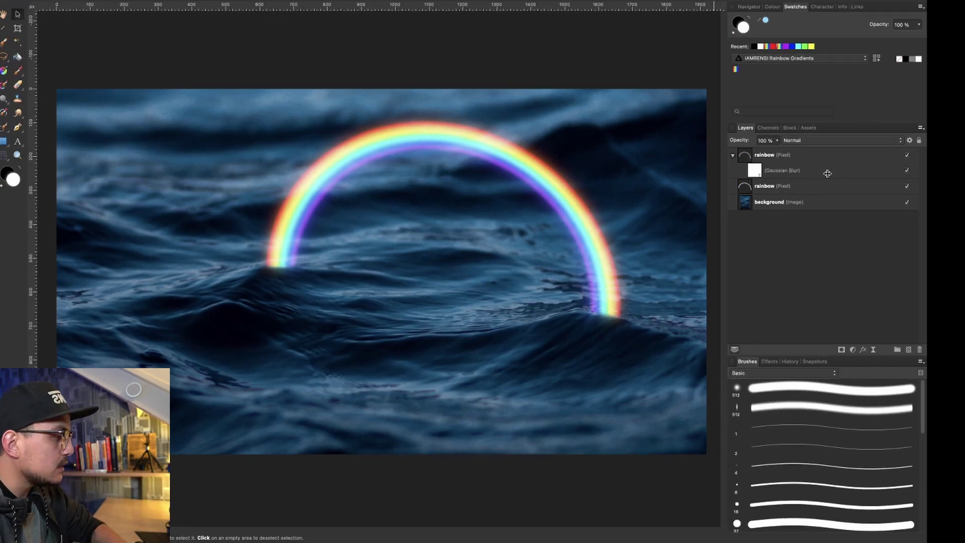
# Duplicate the blurred rainbow layer and set the new copy's Gaussian Blur radius to 39.9 px.
pyautogui.click(787, 185)
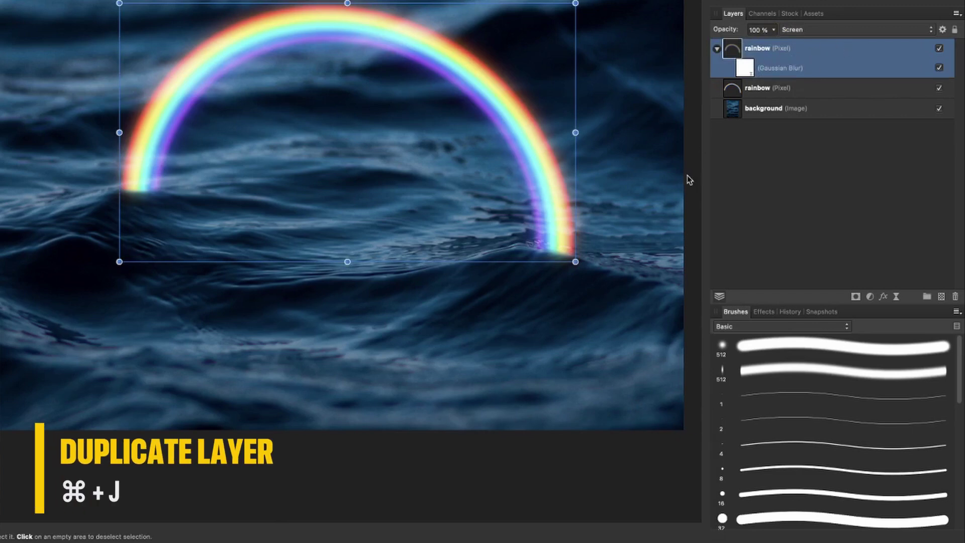
pyautogui.press('super+j')
pyautogui.click(758, 52)
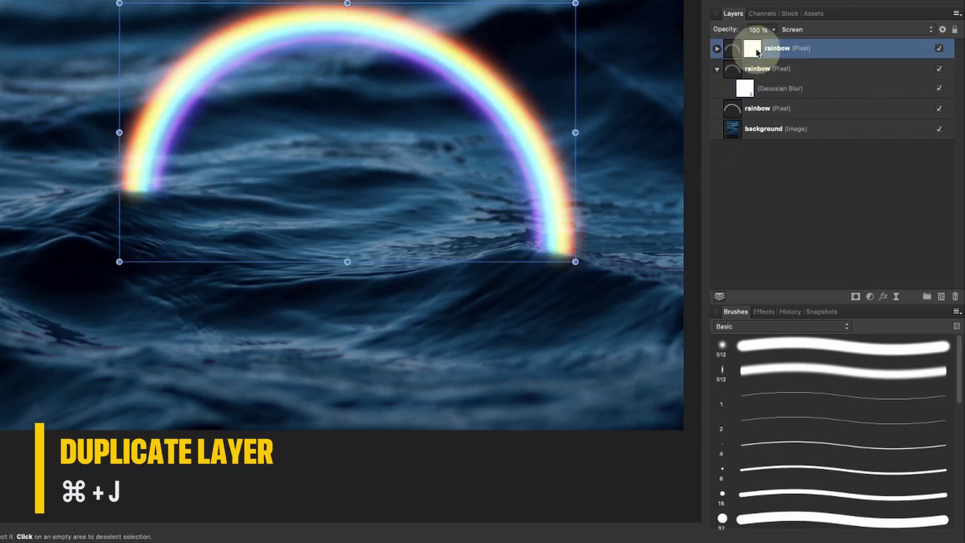
pyautogui.click(717, 48)
pyautogui.doubleClick(744, 67)
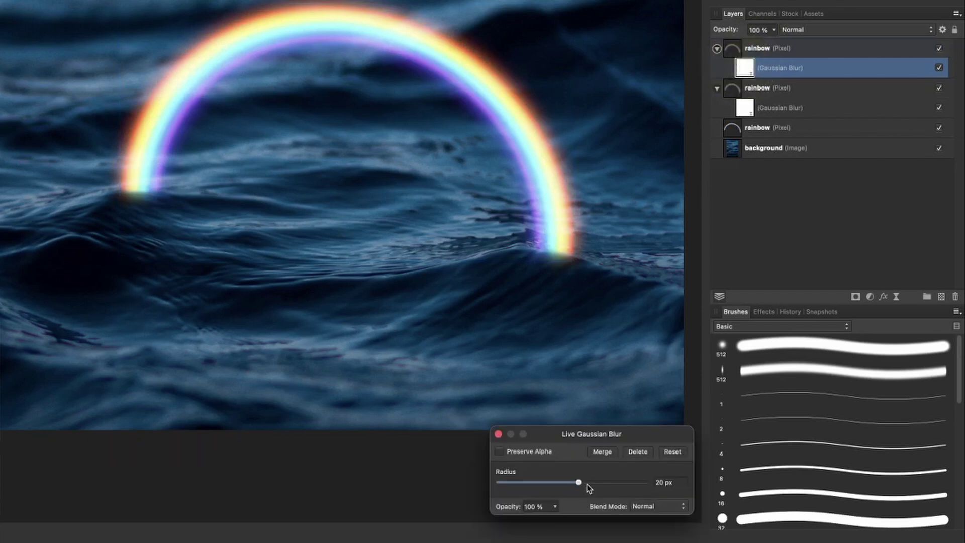
pyautogui.moveTo(580, 482); pyautogui.dragTo(613, 484)
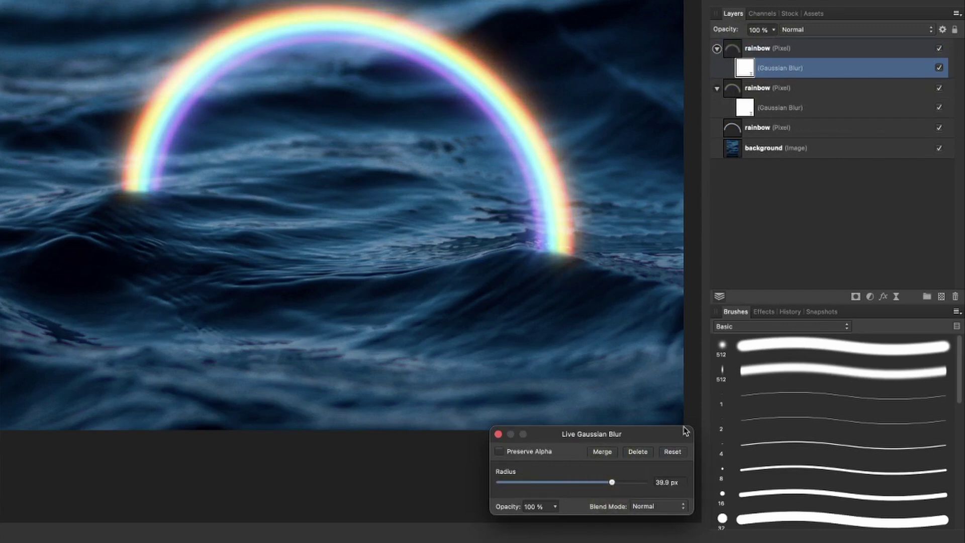
pyautogui.click(498, 433)
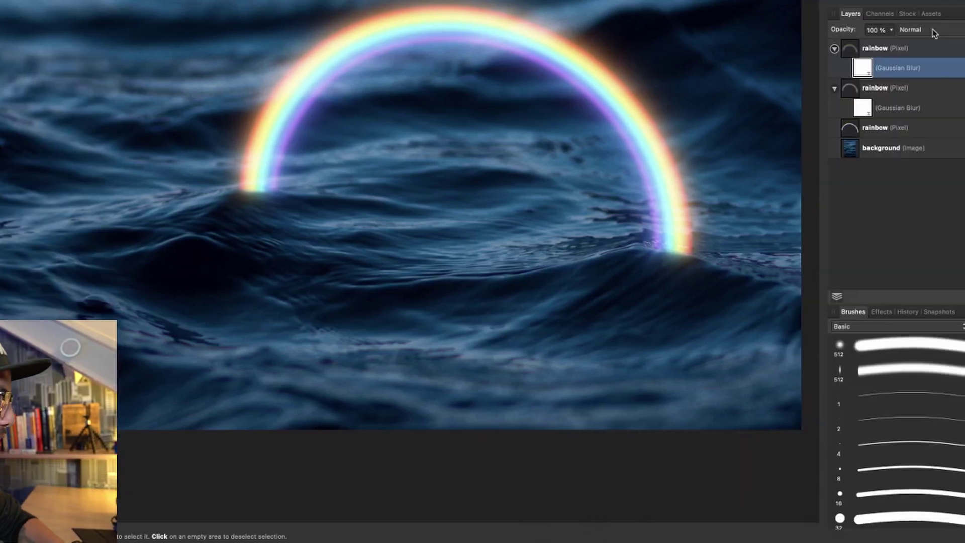
# Duplicate the topmost blurred rainbow layer and set this copy's Gaussian Blur radius to 57.7 px.
pyautogui.click(817, 48)
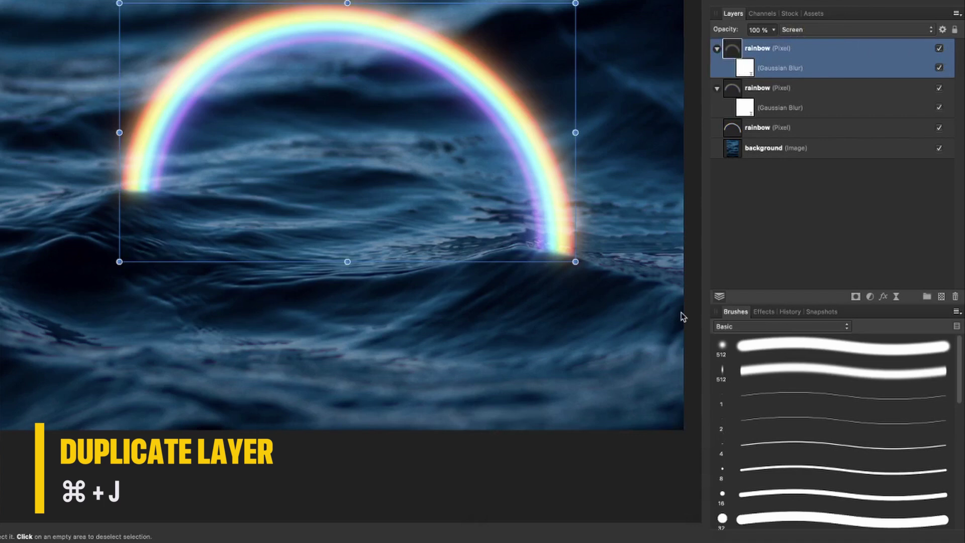
pyautogui.press('super+j')
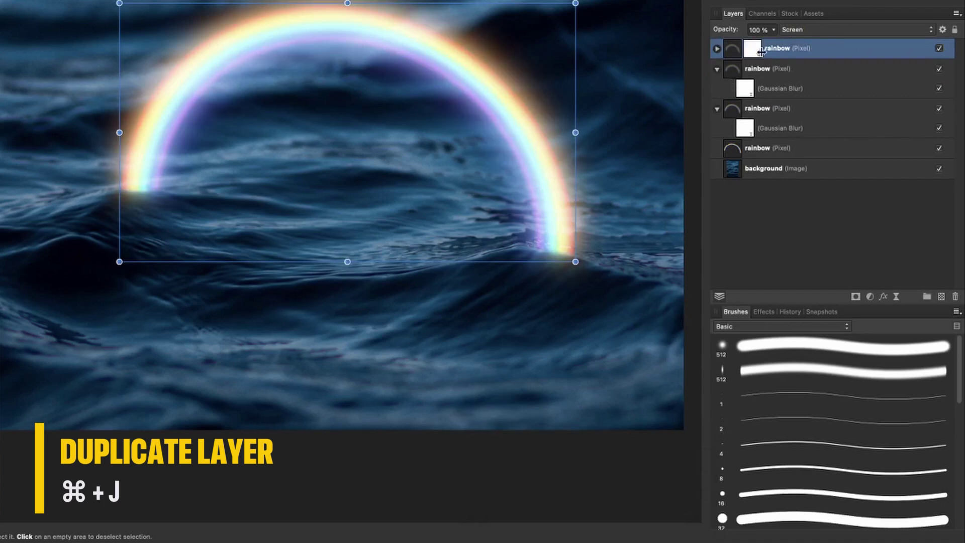
pyautogui.moveTo(762, 50); pyautogui.dragTo(754, 48)
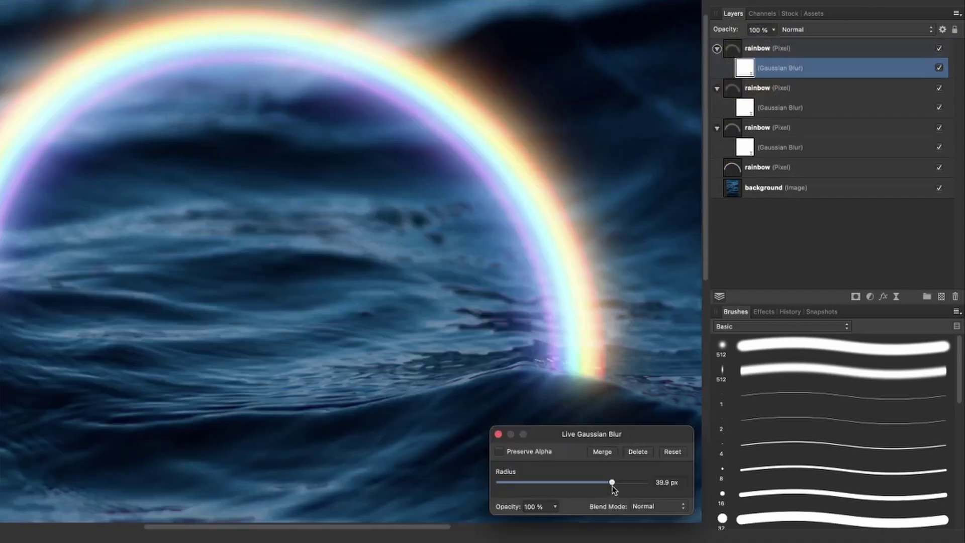
pyautogui.moveTo(612, 487)
pyautogui.mouseDown()
pyautogui.moveTo(650, 481)
pyautogui.moveTo(631, 484)
pyautogui.mouseUp()
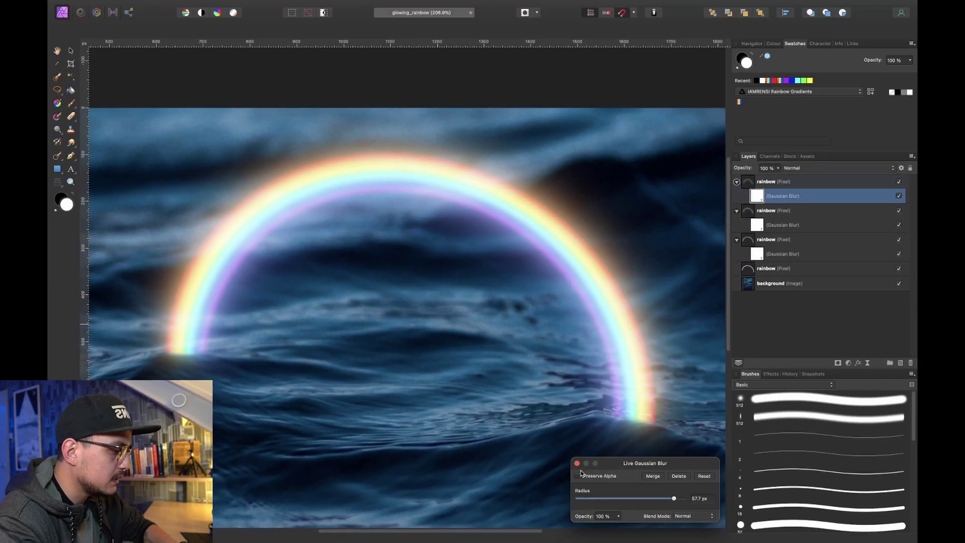
pyautogui.click(577, 463)
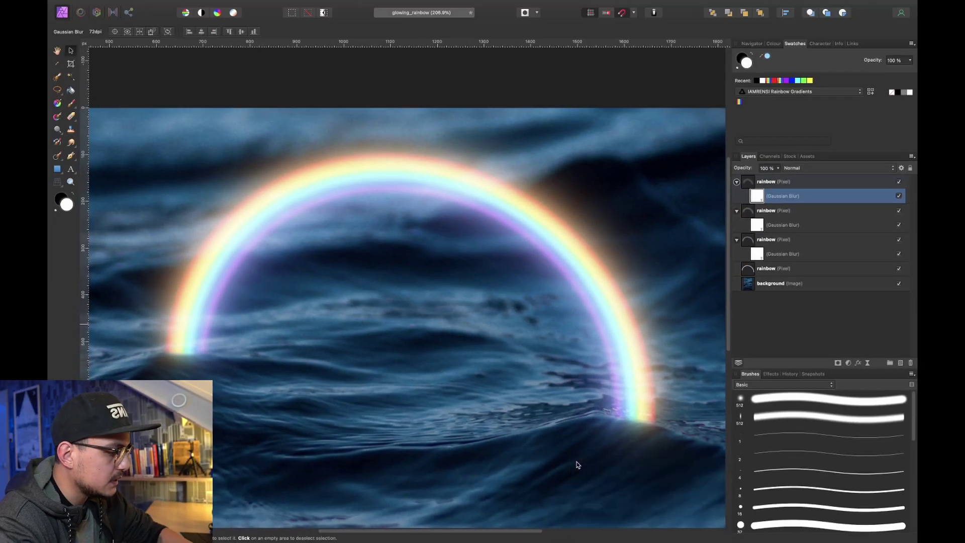
pyautogui.press('super+0')
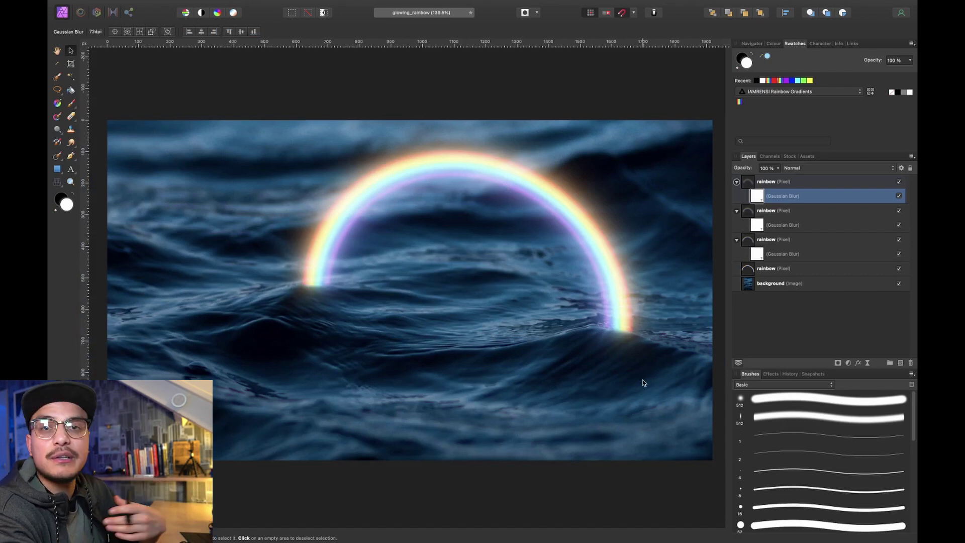
# Group all four rainbow layers and name the group "rainbow".
pyautogui.click(782, 185)
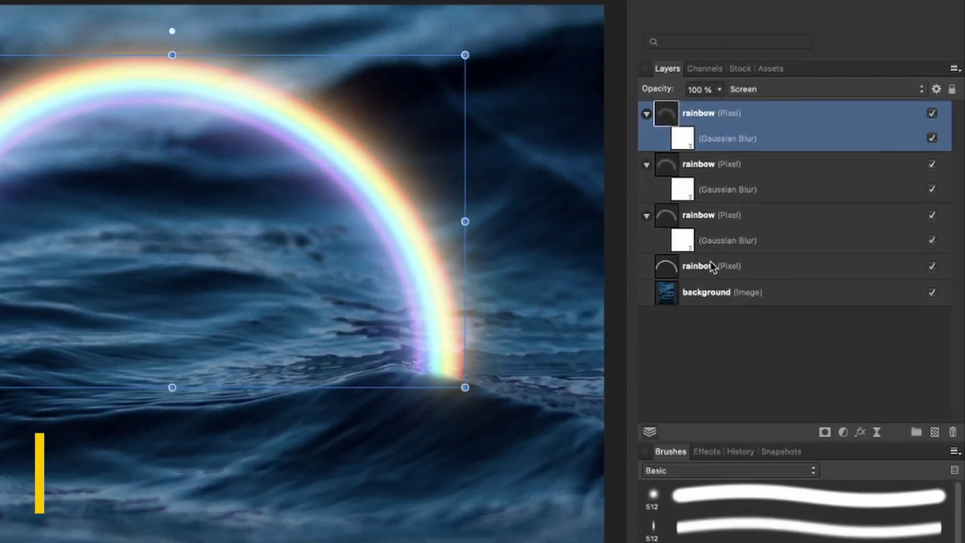
pyautogui.keyDown('shift'); pyautogui.click(711, 264); pyautogui.keyUp('shift')
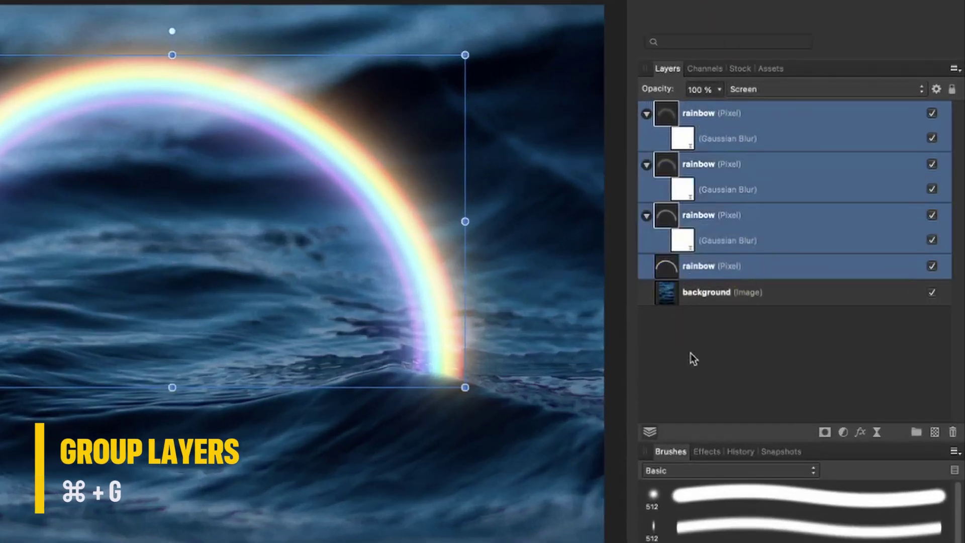
pyautogui.press('super+g')
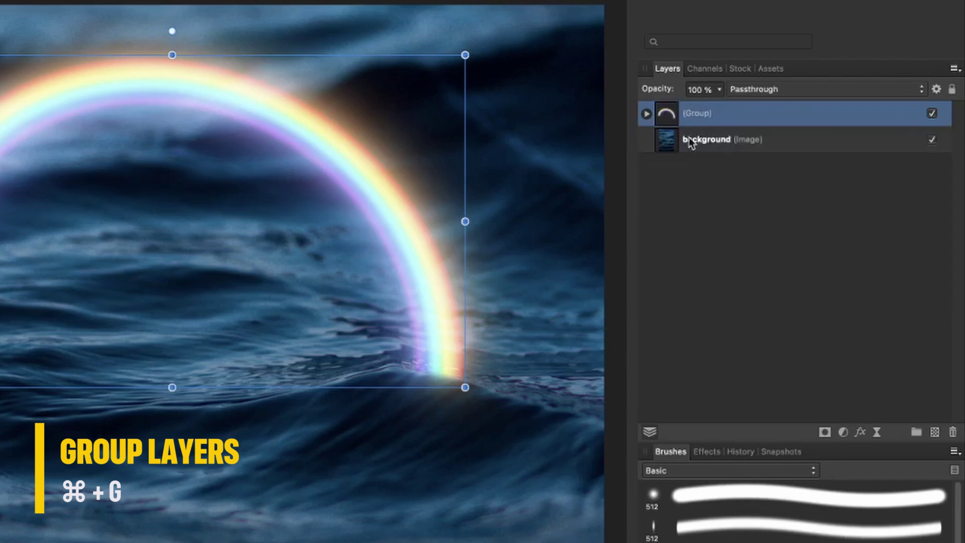
pyautogui.doubleClick(697, 113)
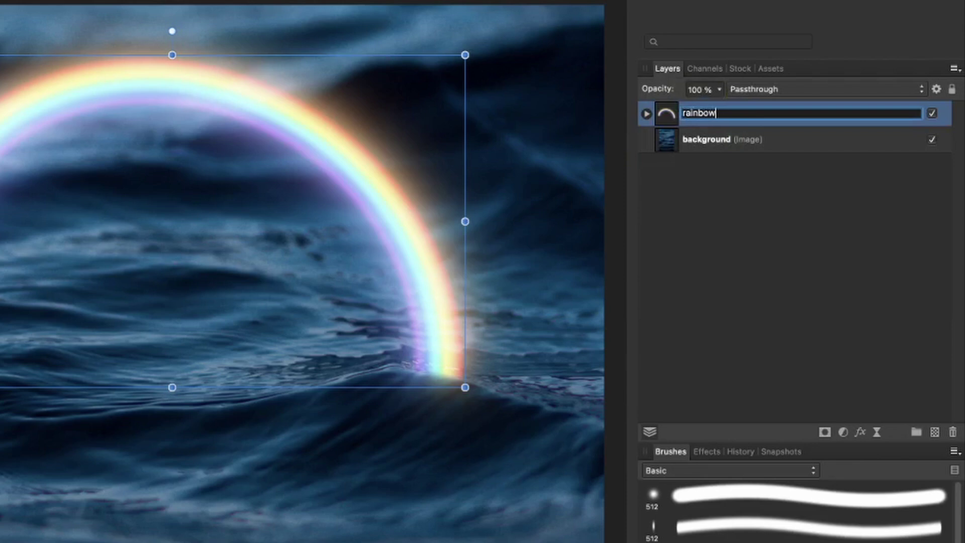
pyautogui.press('Return')
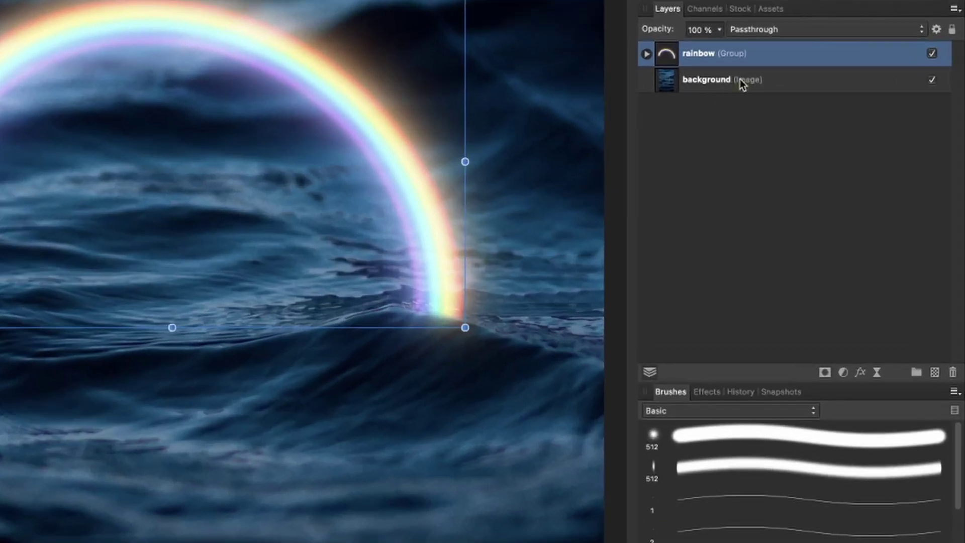
# Add a pixel layer directly above the background and paint a single white dab on it with the soft 512 px brush.
pyautogui.click(739, 199)
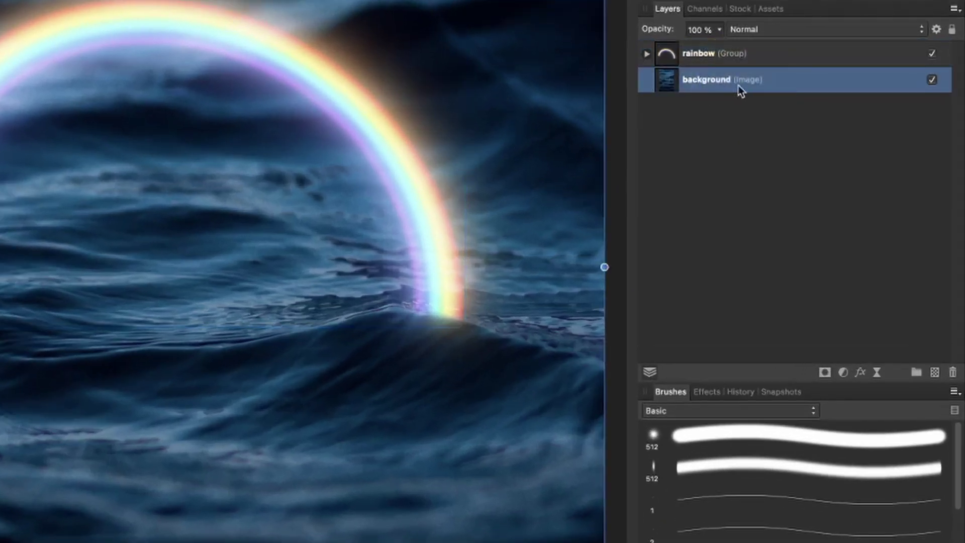
pyautogui.click(935, 373)
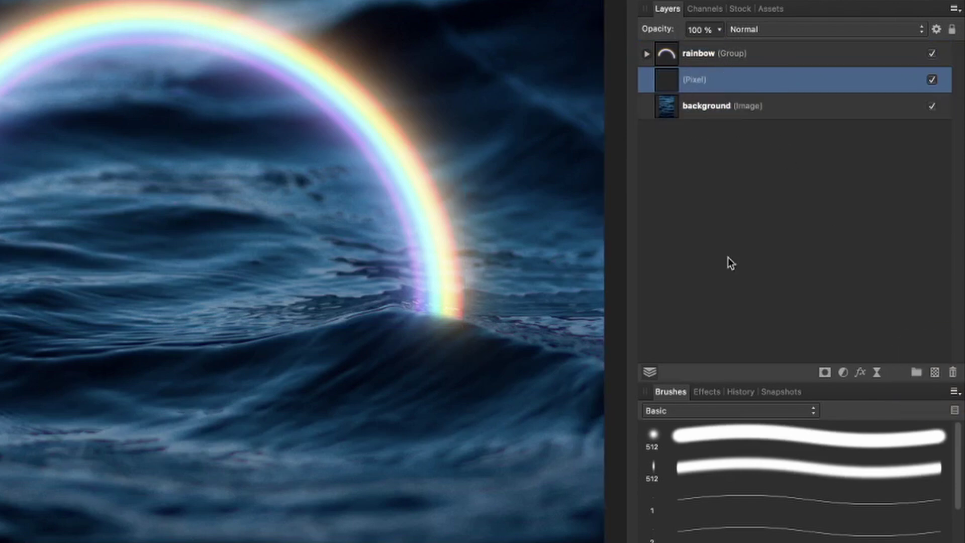
pyautogui.click(706, 435)
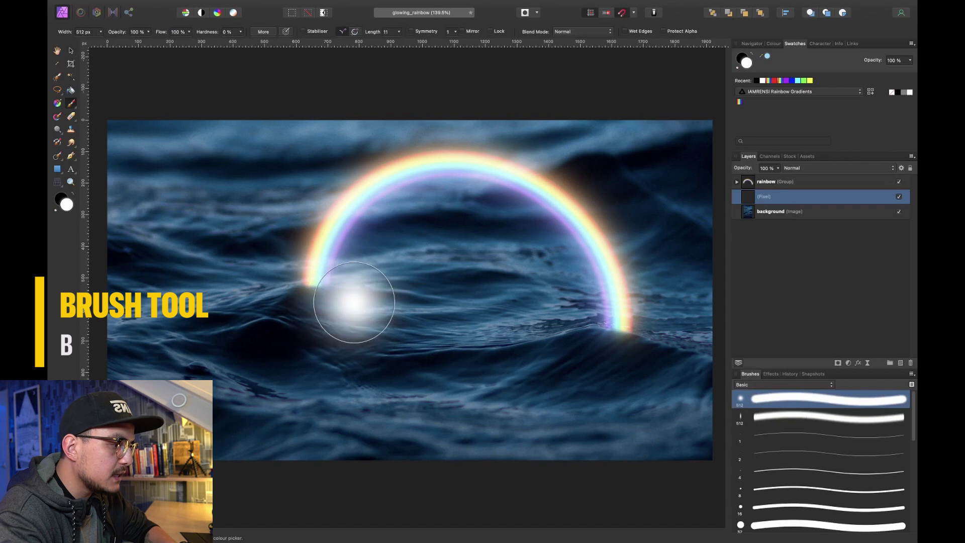
pyautogui.click(397, 307)
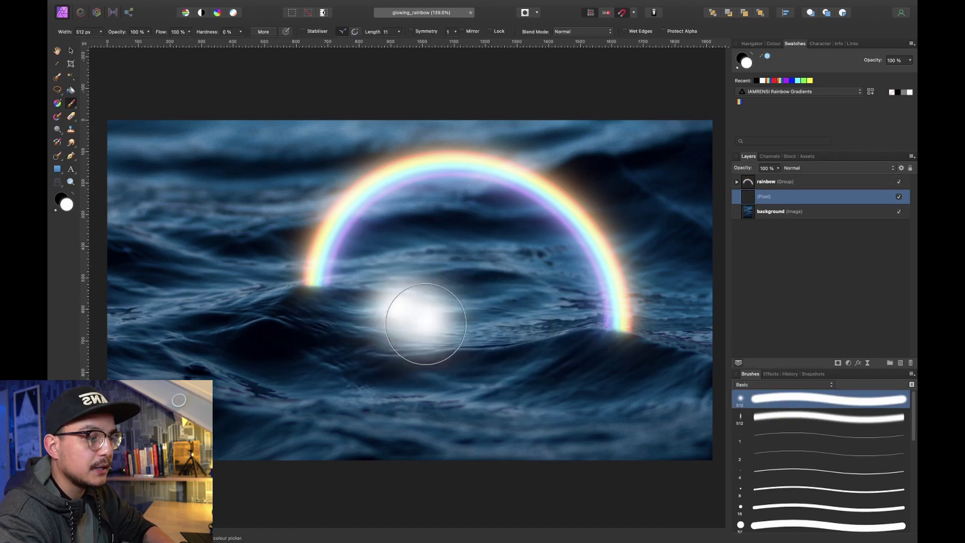
pyautogui.click(513, 300)
pyautogui.press('super+z')
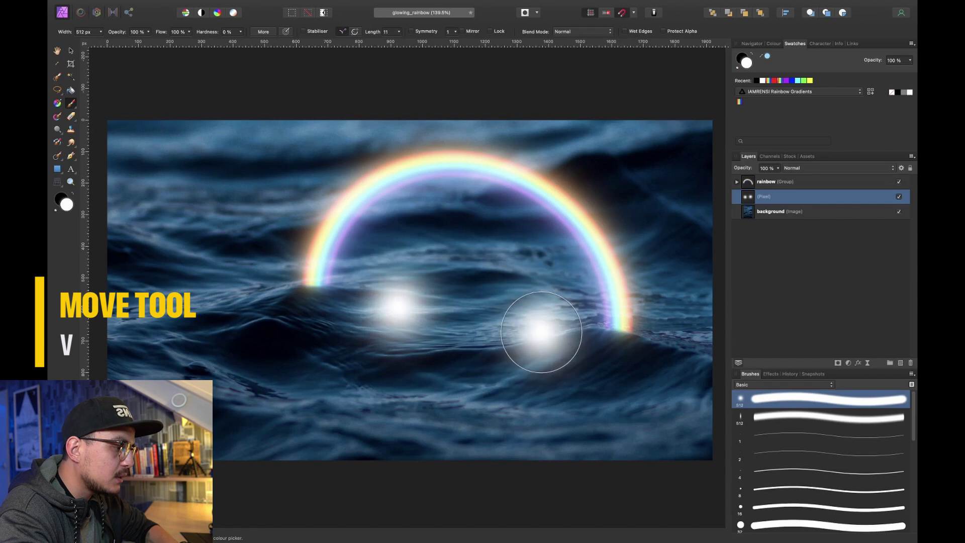
# Squash the white dab into a thin, slightly rotated highlight and place it where the rainbow's left foot meets the wave.
pyautogui.press('v')
pyautogui.moveTo(398, 230); pyautogui.dragTo(379, 287)
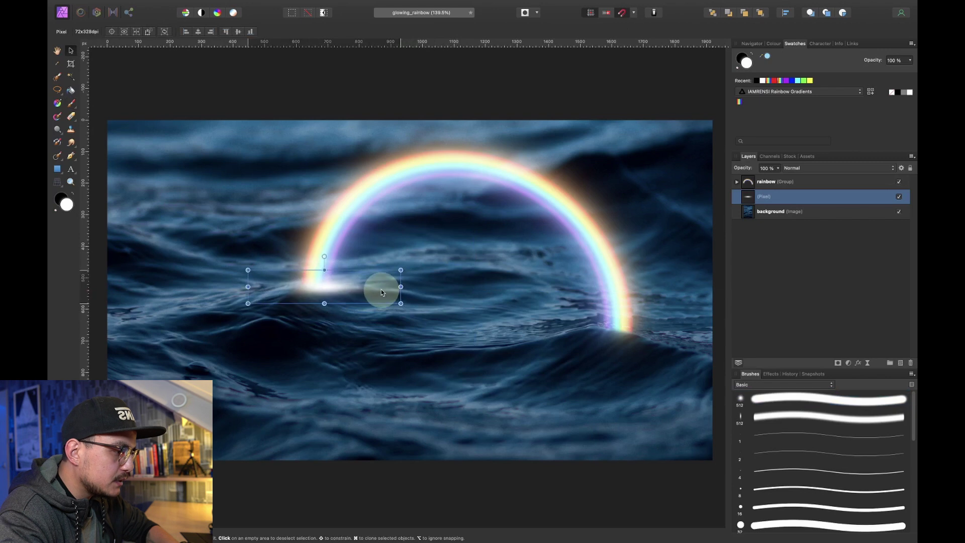
pyautogui.click(400, 264)
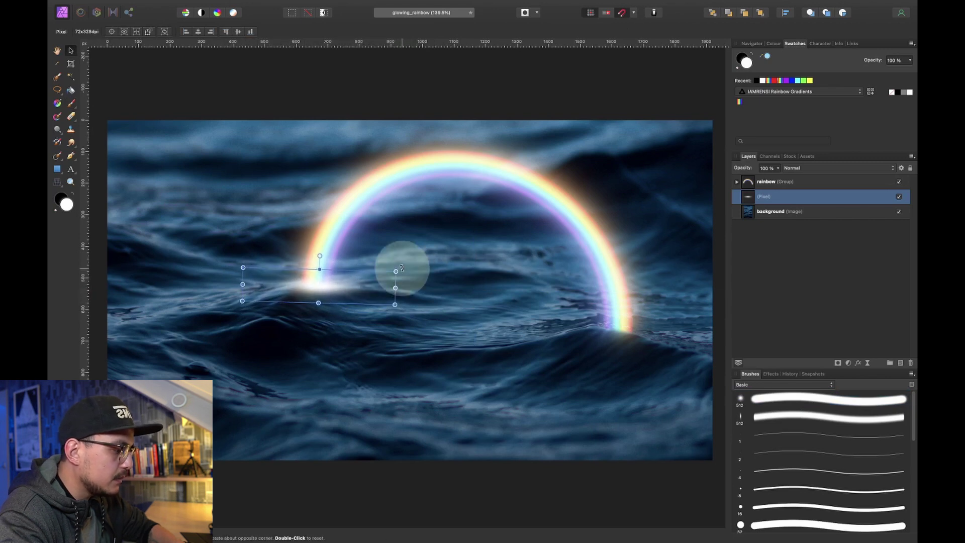
pyautogui.scroll(3, 402, 271)
pyautogui.moveTo(394, 286); pyautogui.dragTo(351, 287)
# Duplicate the white highlight and place the copy where the rainbow's right foot meets the wave.
pyautogui.moveTo(282, 262); pyautogui.dragTo(704, 334)
pyautogui.press('super+j')
pyautogui.hscroll(3, 543, 307)
pyautogui.hscroll(3, 687, 340)
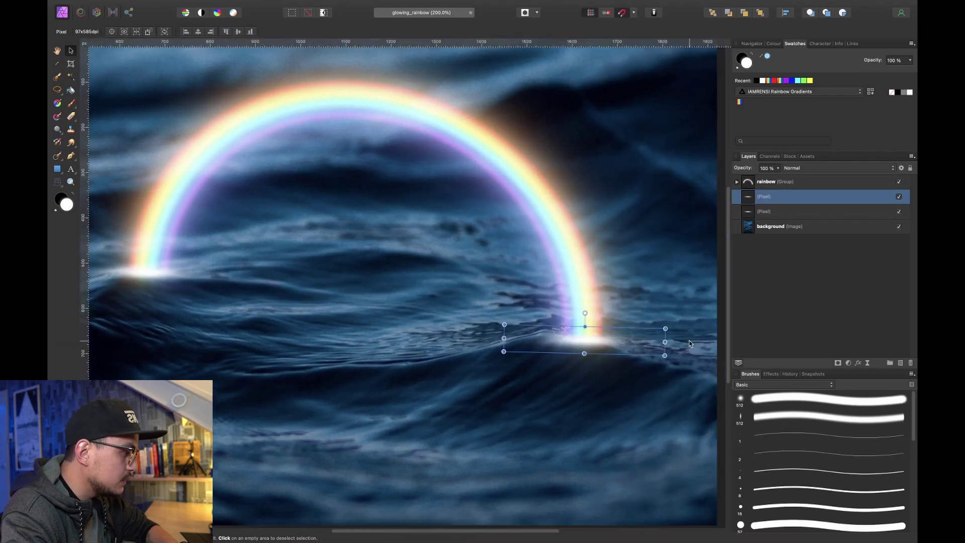
pyautogui.click(620, 340)
pyautogui.moveTo(620, 341); pyautogui.dragTo(617, 341)
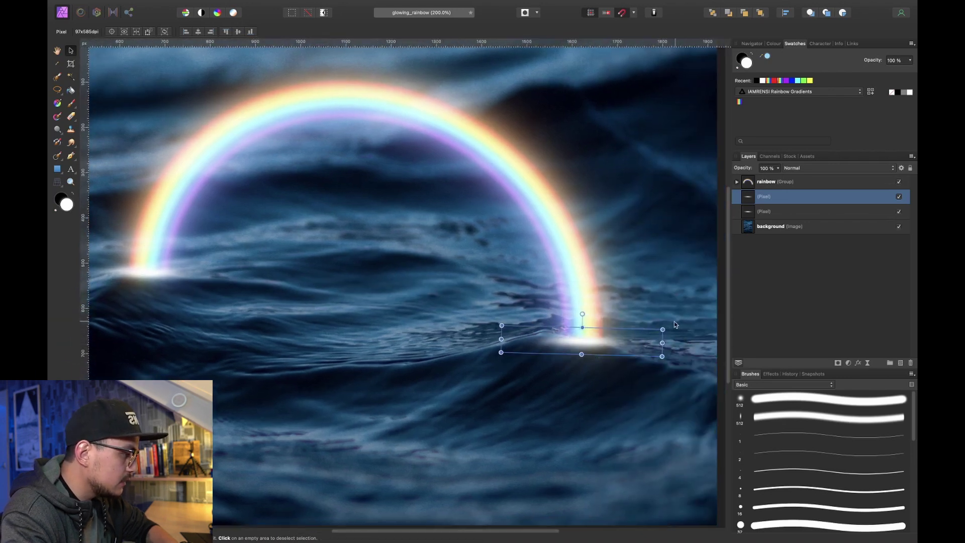
# Rotate the right-hand highlight slightly clockwise to follow the slope of the wave and deselect it.
pyautogui.click(668, 324)
pyautogui.moveTo(668, 324); pyautogui.dragTo(618, 349)
pyautogui.click(663, 333)
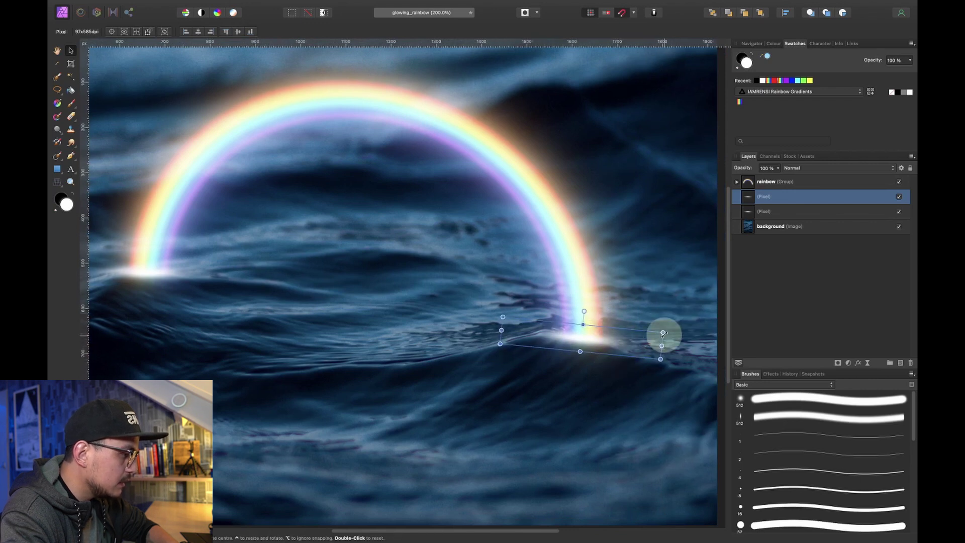
pyautogui.press('super+0')
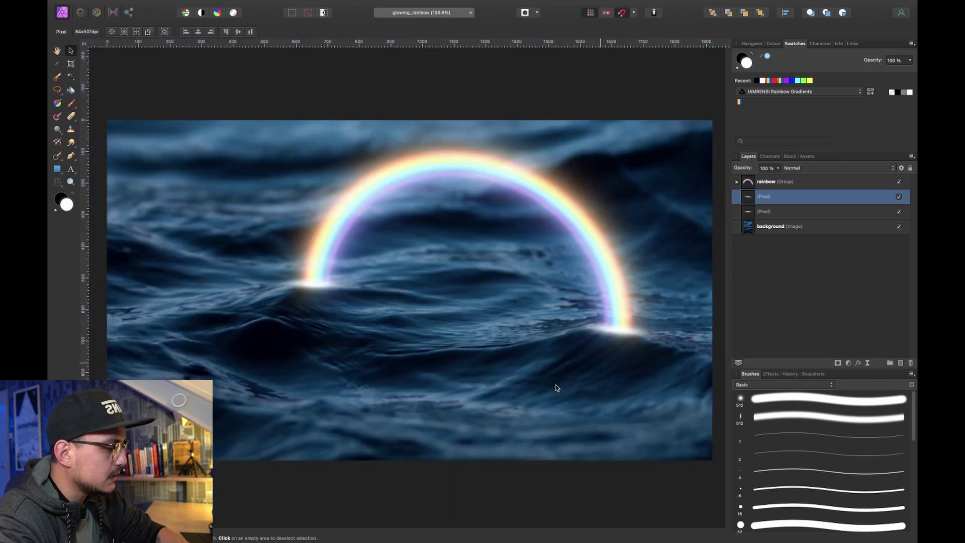
pyautogui.click(808, 275)
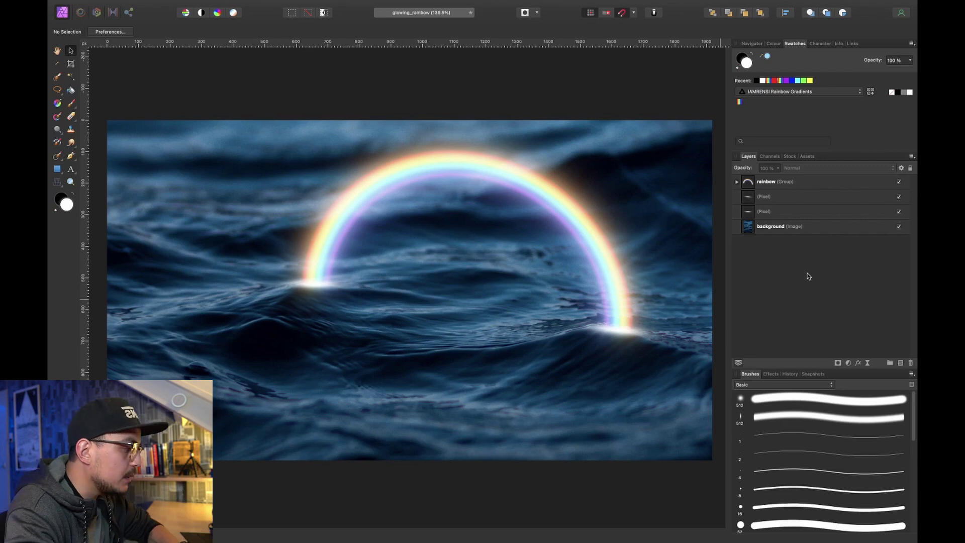
# Duplicate the "rainbow" group and rasterise the copy into a pixel layer.
pyautogui.click(799, 182)
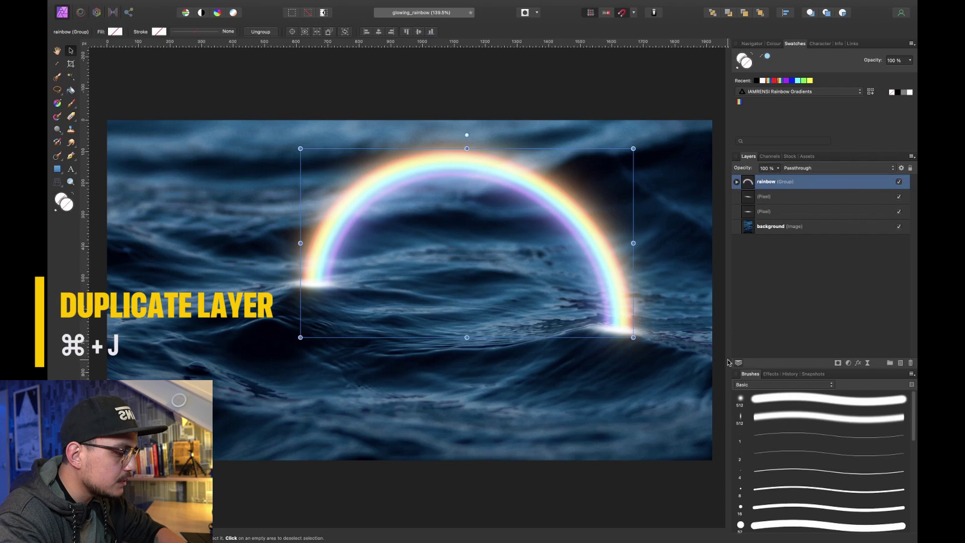
pyautogui.press('super+j')
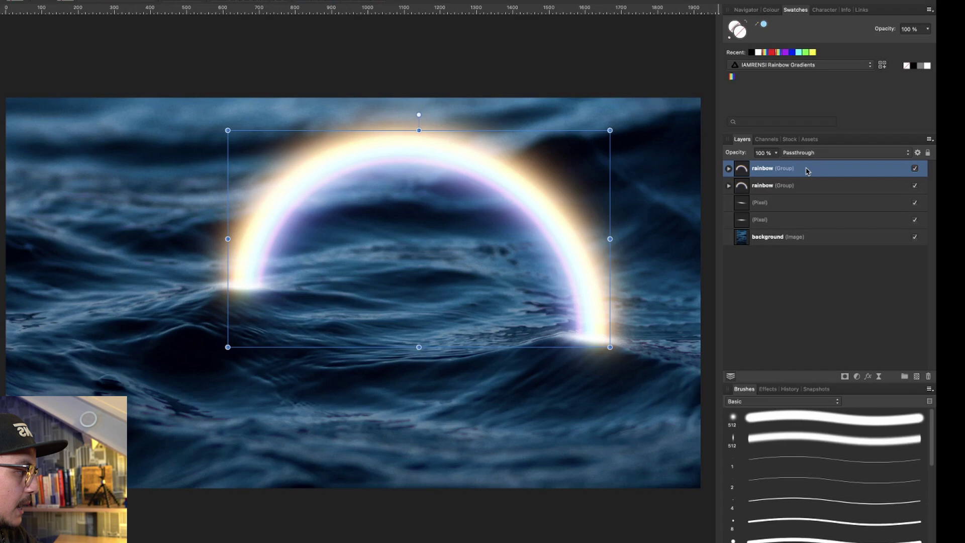
pyautogui.rightClick(807, 171)
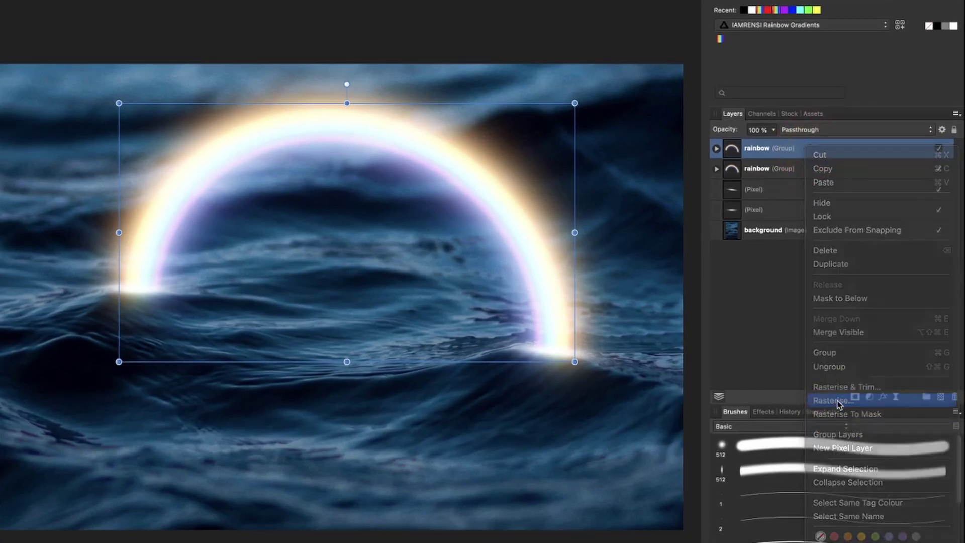
pyautogui.click(839, 401)
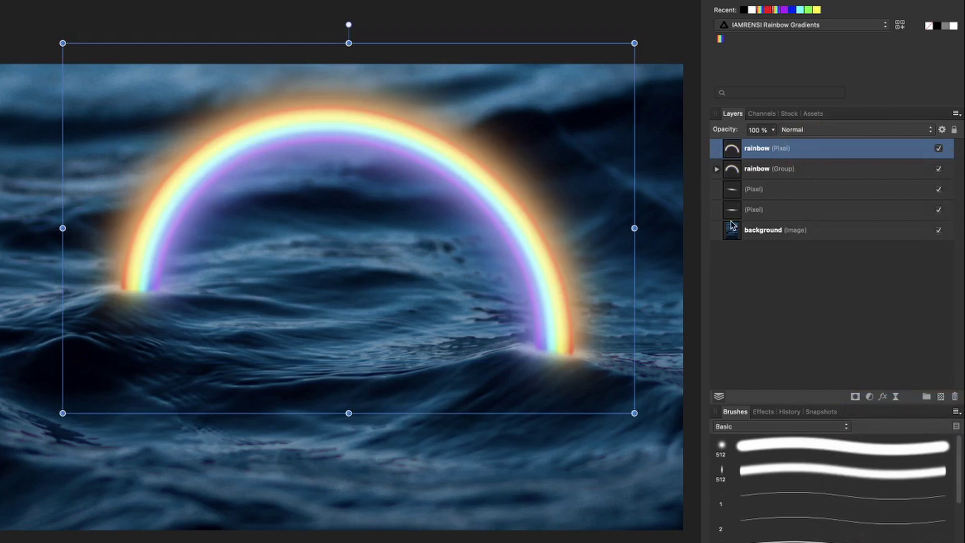
# Set the rasterised rainbow copy's blend mode to Screen and rename it "reflection".
pyautogui.click(716, 169)
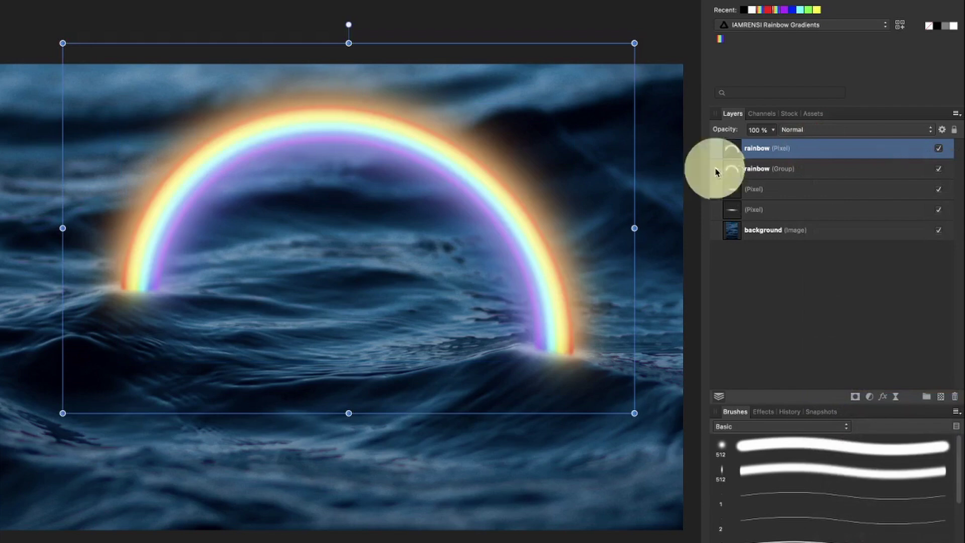
pyautogui.click(717, 169)
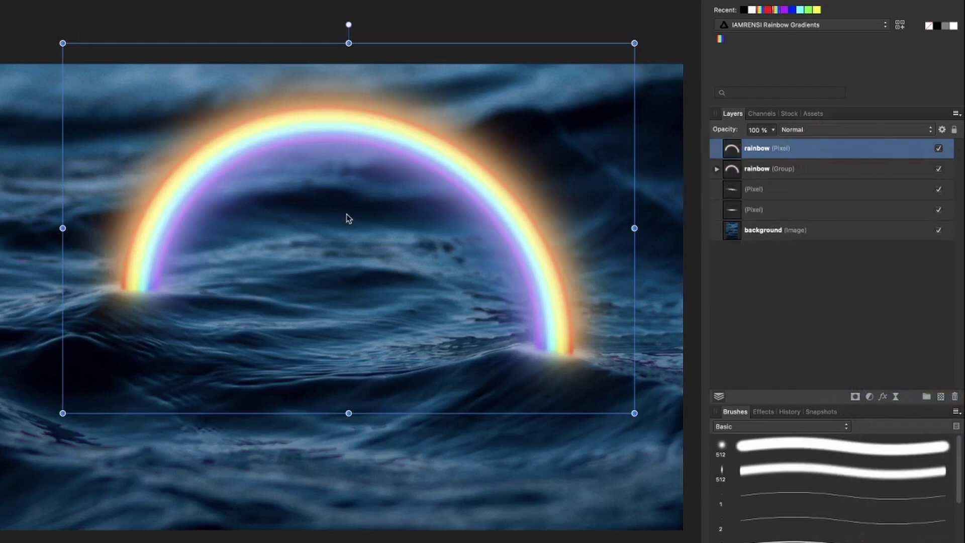
pyautogui.moveTo(347, 216)
pyautogui.mouseDown()
pyautogui.moveTo(244, 284)
pyautogui.moveTo(257, 281)
pyautogui.moveTo(267, 296)
pyautogui.moveTo(338, 251)
pyautogui.moveTo(340, 219)
pyautogui.mouseUp()
pyautogui.click(809, 129)
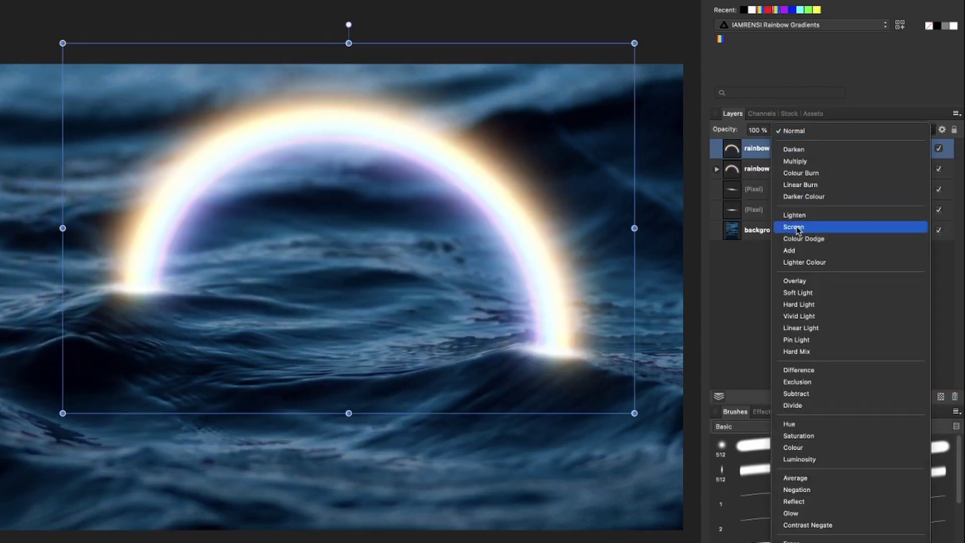
pyautogui.click(795, 227)
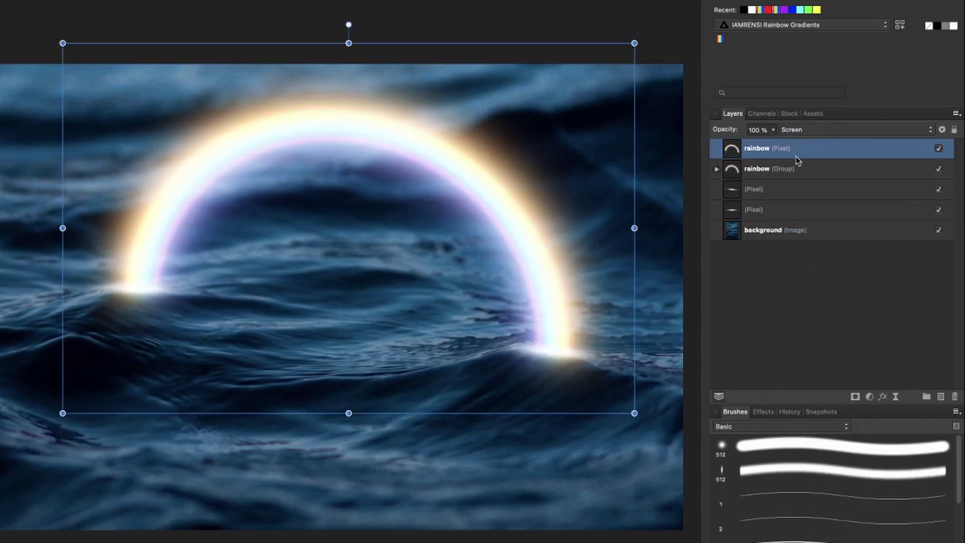
pyautogui.doubleClick(758, 147)
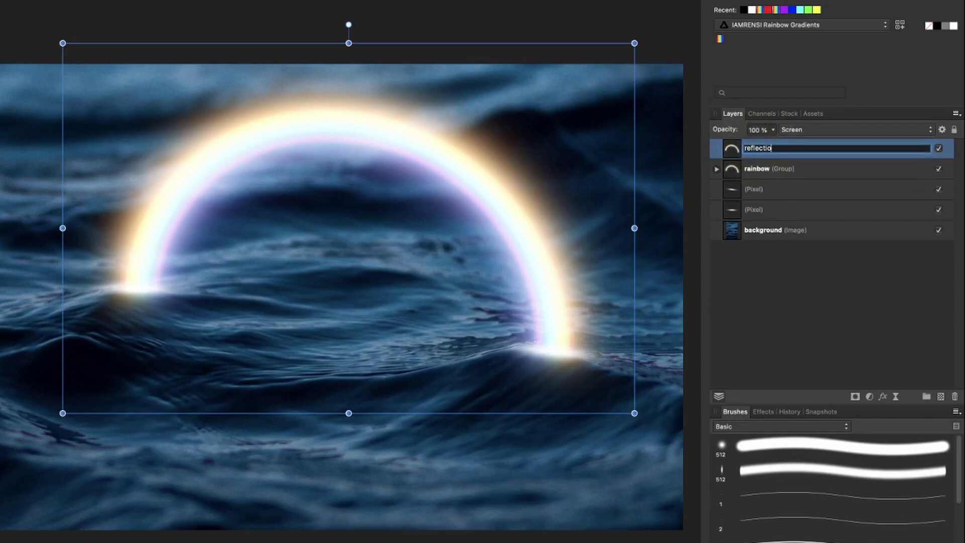
pyautogui.press('Return')
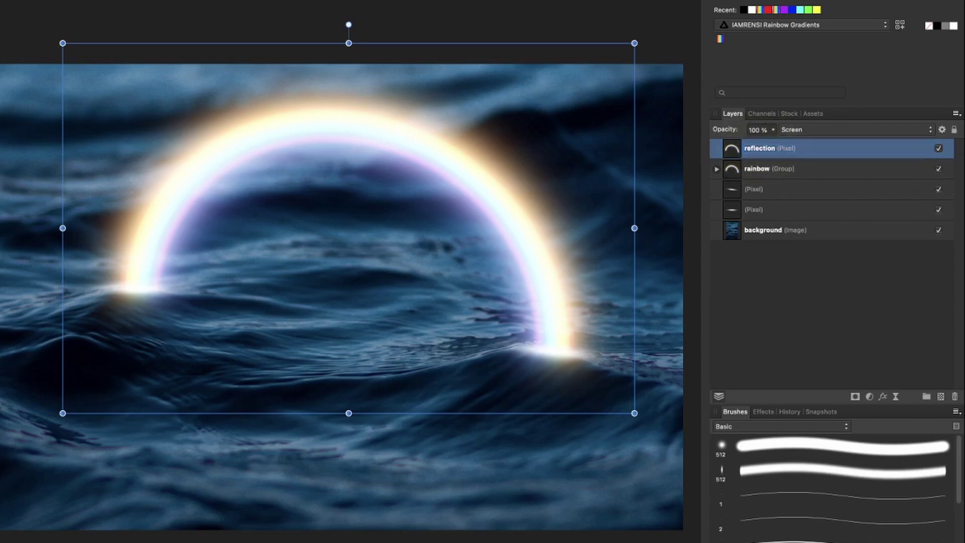
# Flip the "reflection" layer horizontally and vertically and reorder it to sit directly above the background layer.
pyautogui.rightClick(335, 178)
pyautogui.moveTo(379, 367)
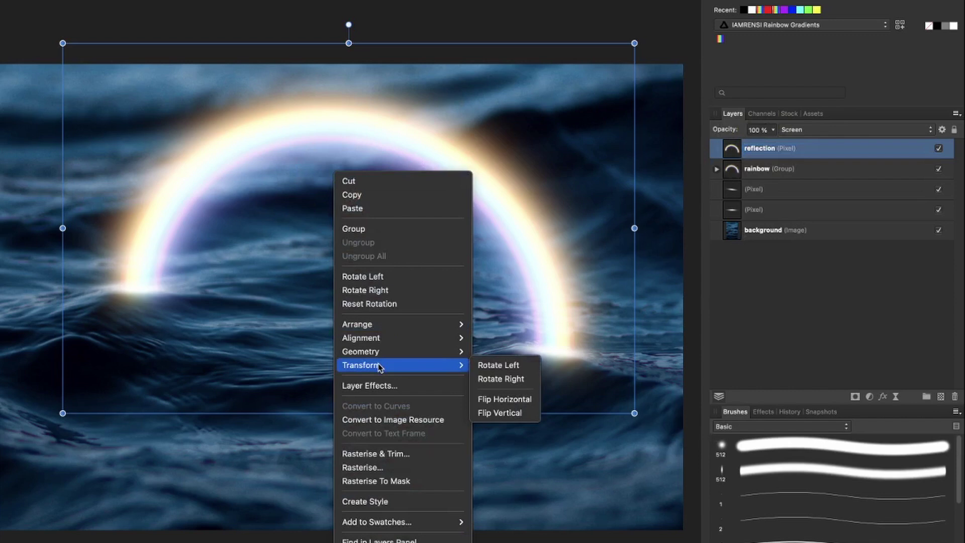
pyautogui.click(500, 412)
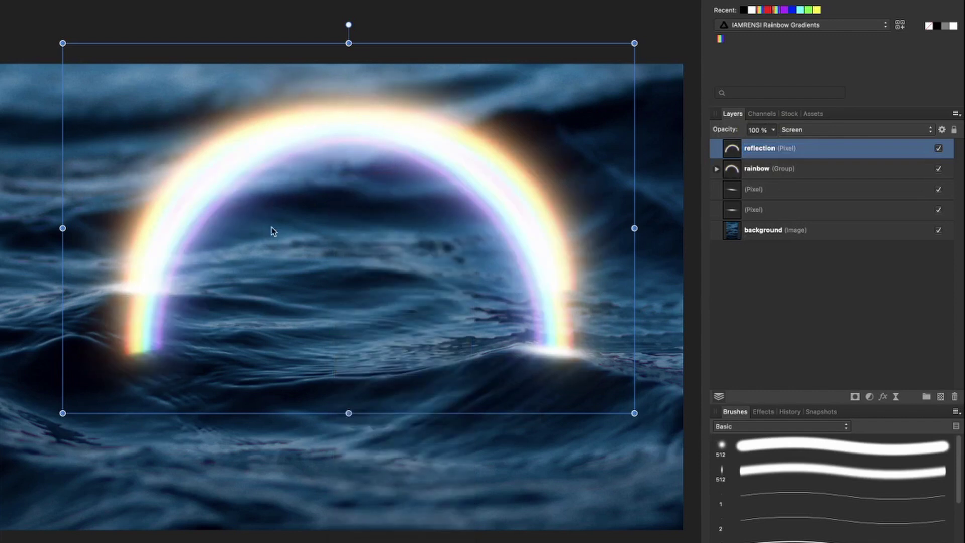
pyautogui.rightClick(272, 231)
pyautogui.moveTo(345, 423)
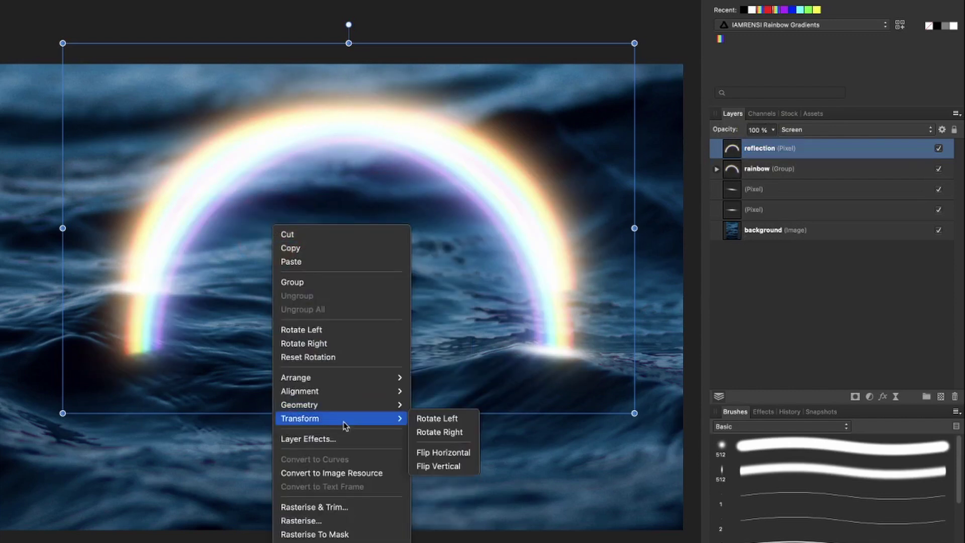
pyautogui.click(452, 468)
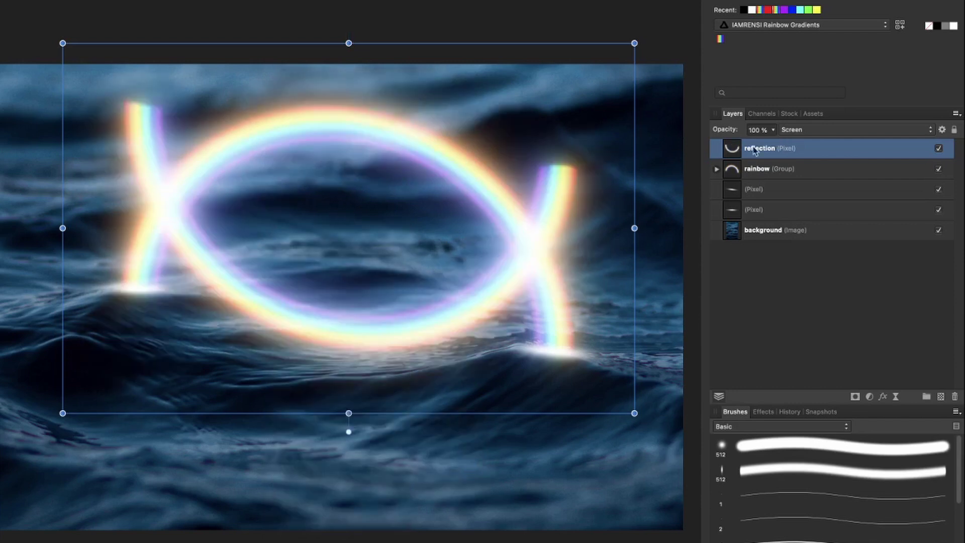
pyautogui.moveTo(736, 154); pyautogui.dragTo(745, 226)
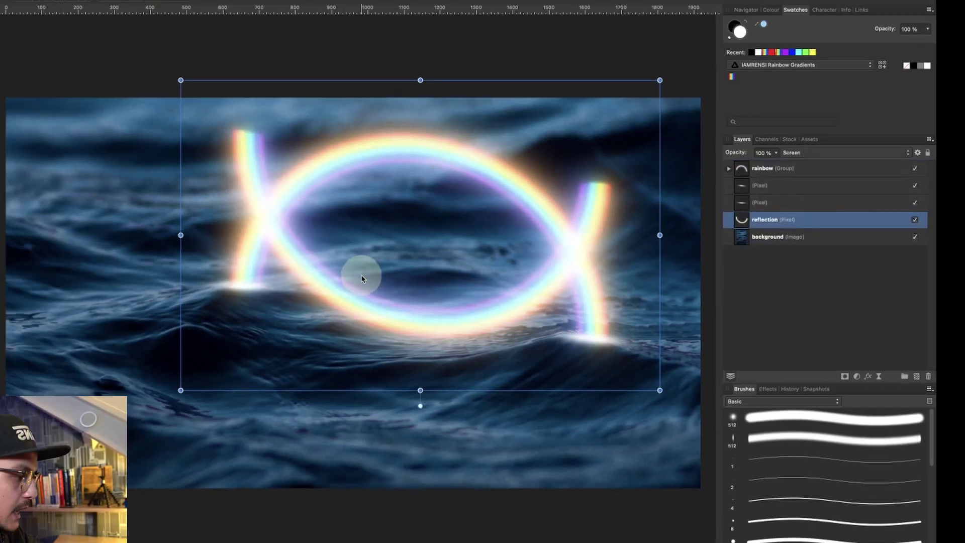
# Align the flipped arch's ends with the rainbow's feet below the waterline and squash its height slightly from the lower edge.
pyautogui.moveTo(276, 280); pyautogui.dragTo(276, 487)
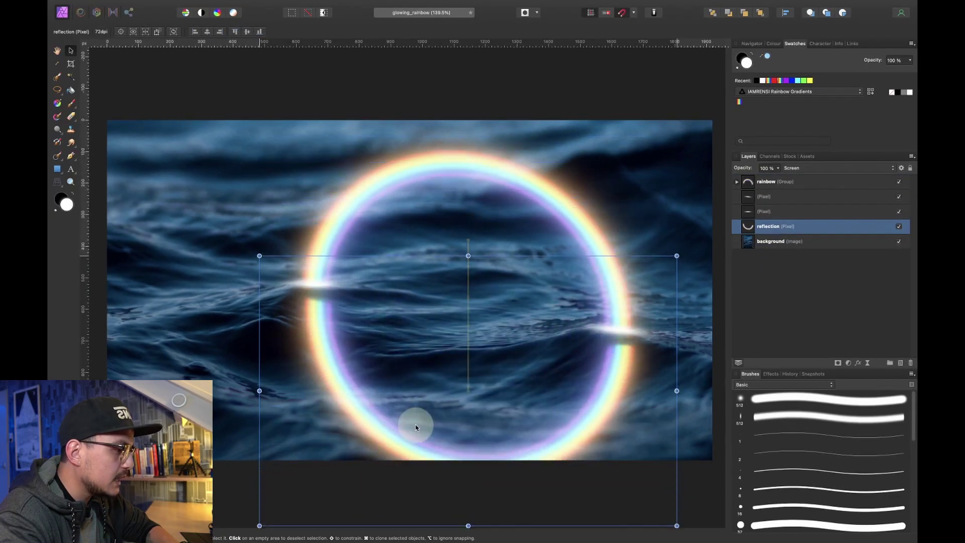
pyautogui.moveTo(416, 428); pyautogui.dragTo(410, 405)
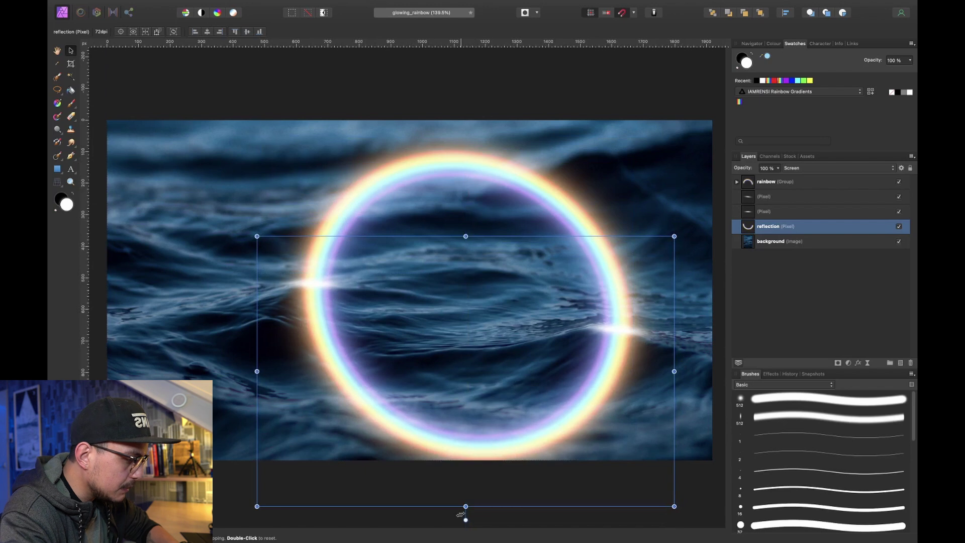
pyautogui.moveTo(466, 507); pyautogui.dragTo(462, 474)
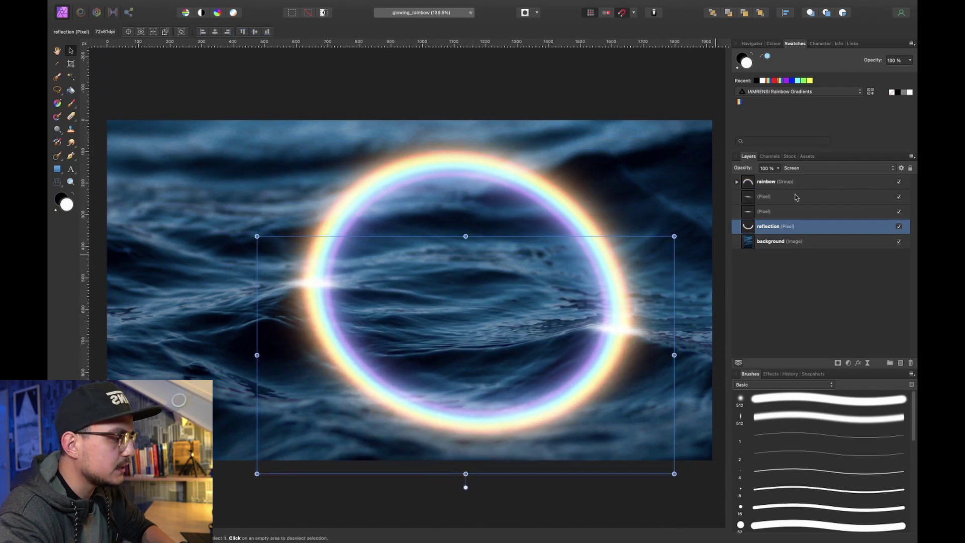
pyautogui.click(816, 307)
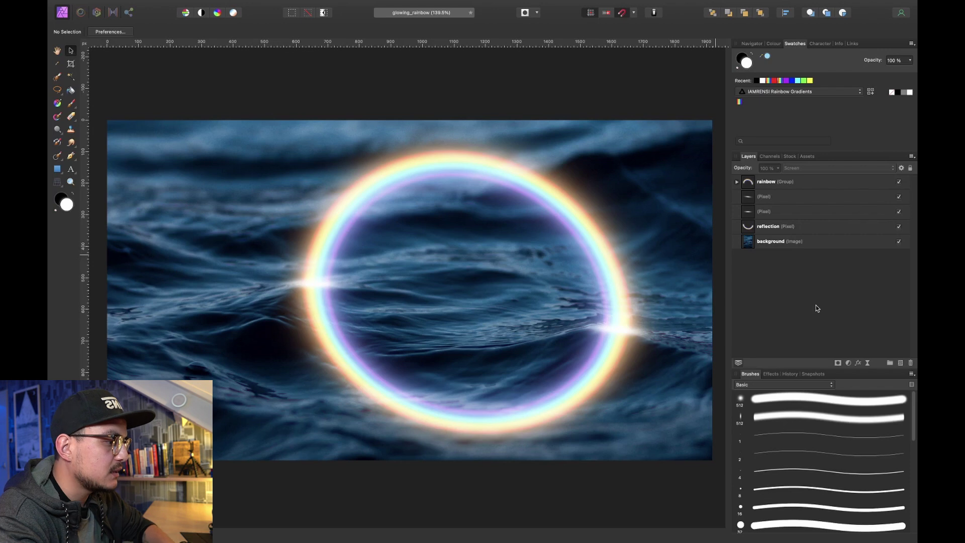
# Select the background layer and hide the "rainbow" group and the "reflection" layer.
pyautogui.click(811, 244)
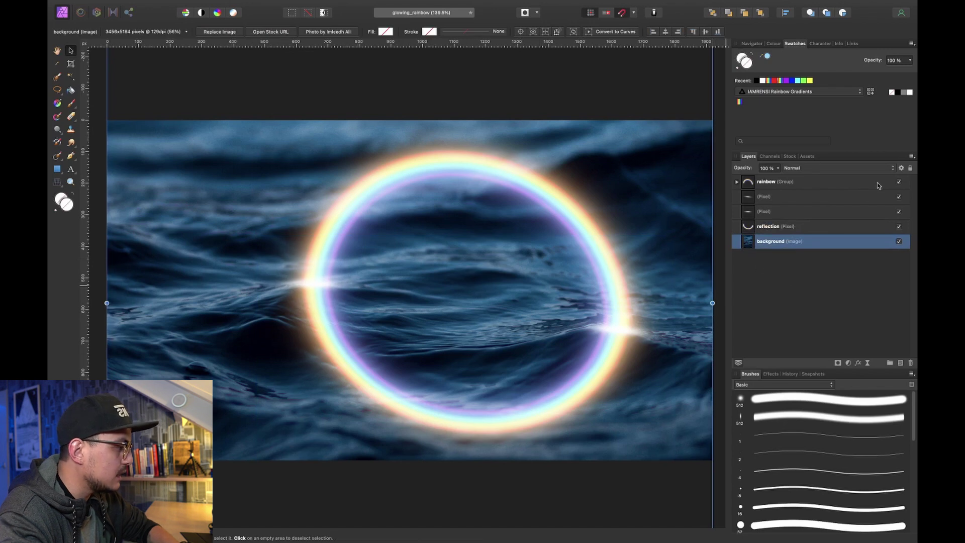
pyautogui.click(899, 182)
pyautogui.click(899, 227)
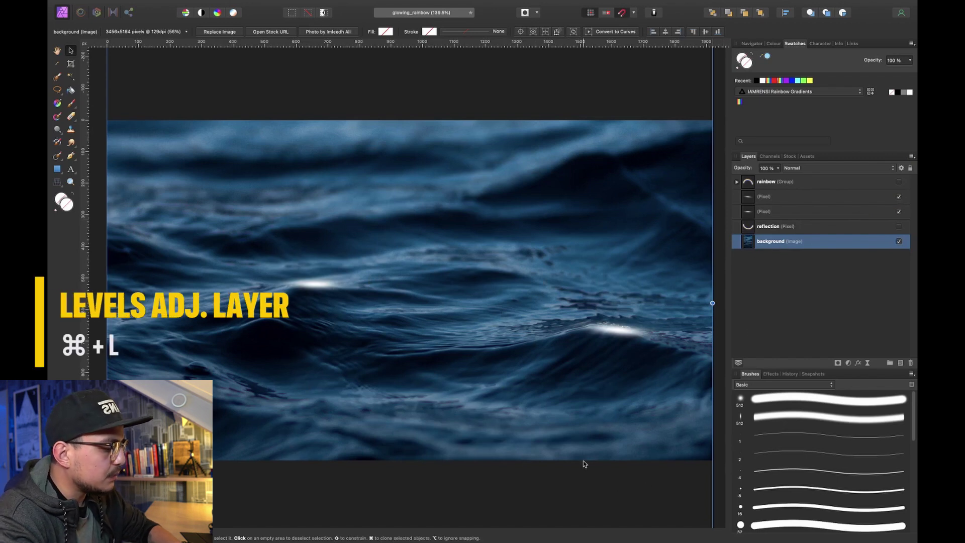
# Add a Levels adjustment nested inside the background layer and lower its White Level to 45%.
pyautogui.press('super+l')
pyautogui.moveTo(749, 241)
pyautogui.mouseDown()
pyautogui.moveTo(775, 258)
pyautogui.moveTo(750, 256)
pyautogui.mouseUp()
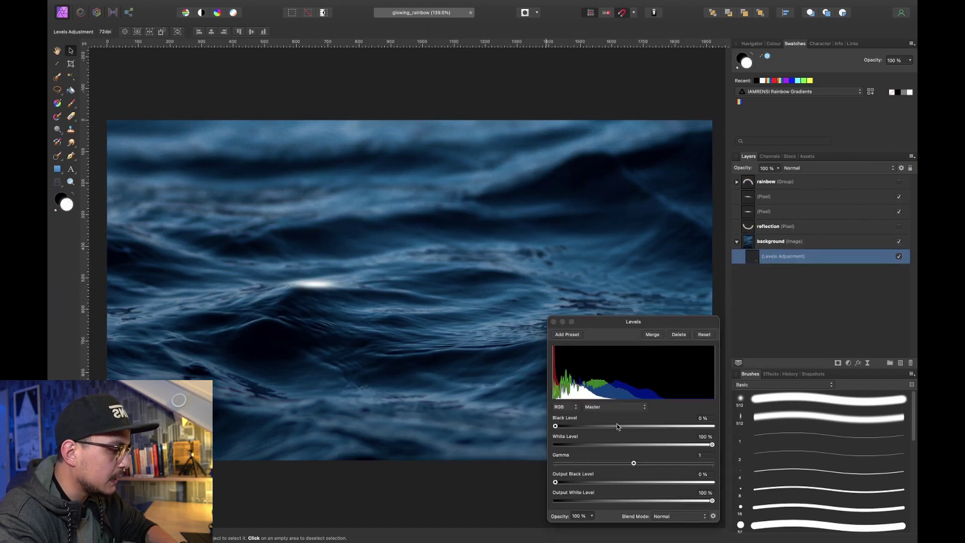
pyautogui.moveTo(712, 446); pyautogui.dragTo(624, 448)
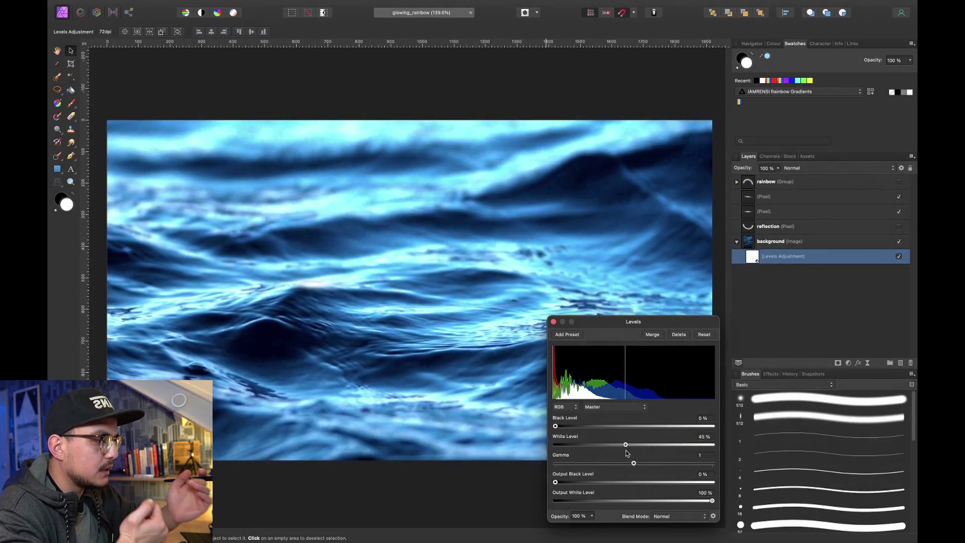
# Add a live Gaussian Blur inside the background layer above the Levels adjustment, with a 12 px radius and Preserve Alpha enabled.
pyautogui.click(553, 322)
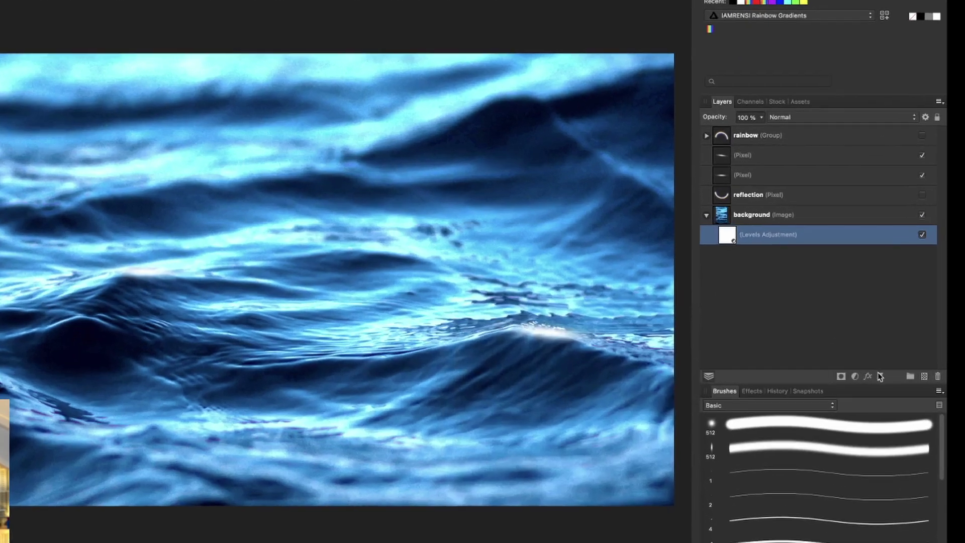
pyautogui.click(868, 363)
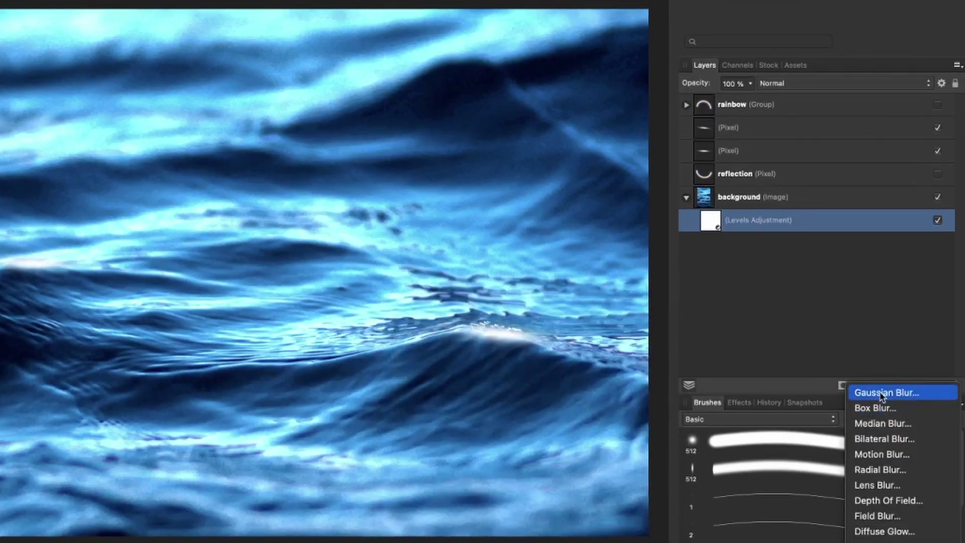
pyautogui.click(881, 393)
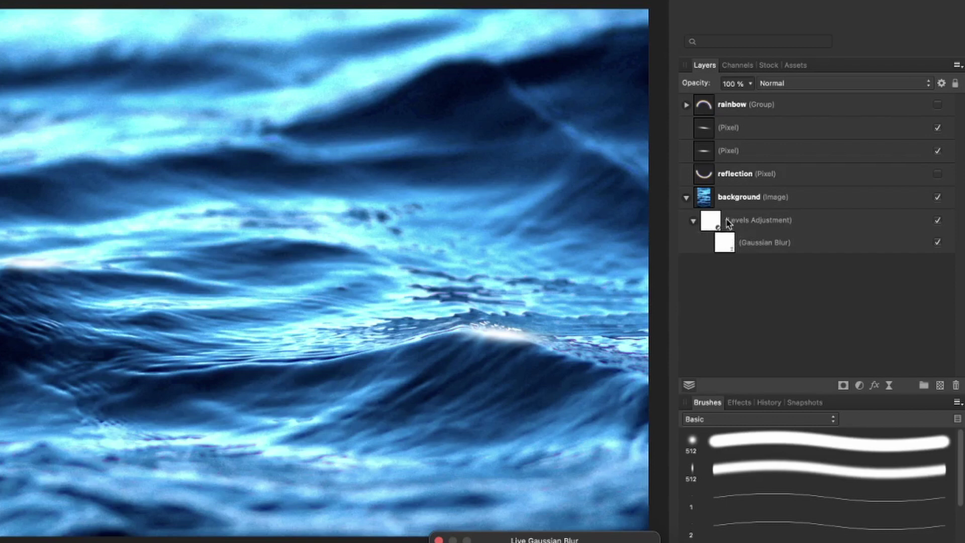
pyautogui.moveTo(724, 251); pyautogui.dragTo(711, 201)
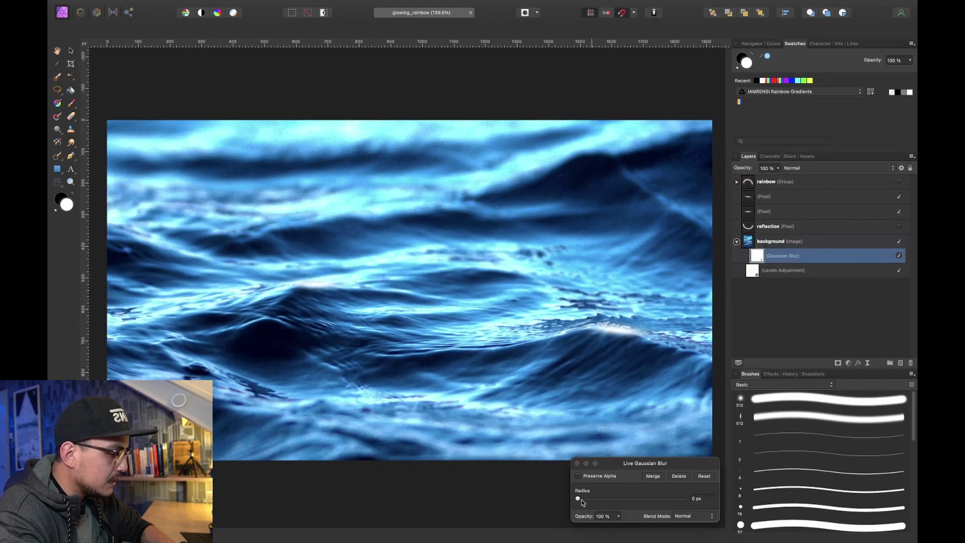
pyautogui.moveTo(581, 500); pyautogui.dragTo(626, 500)
pyautogui.click(577, 477)
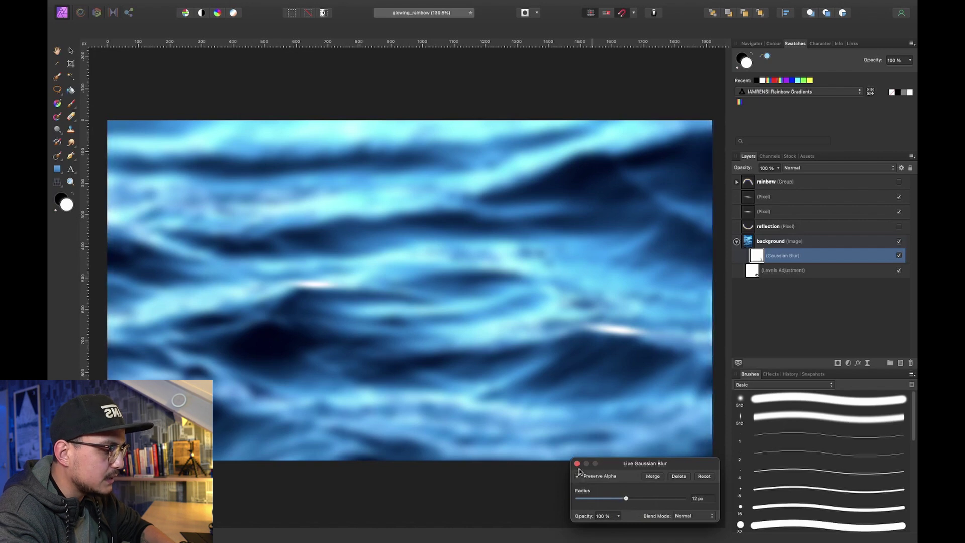
pyautogui.click(577, 464)
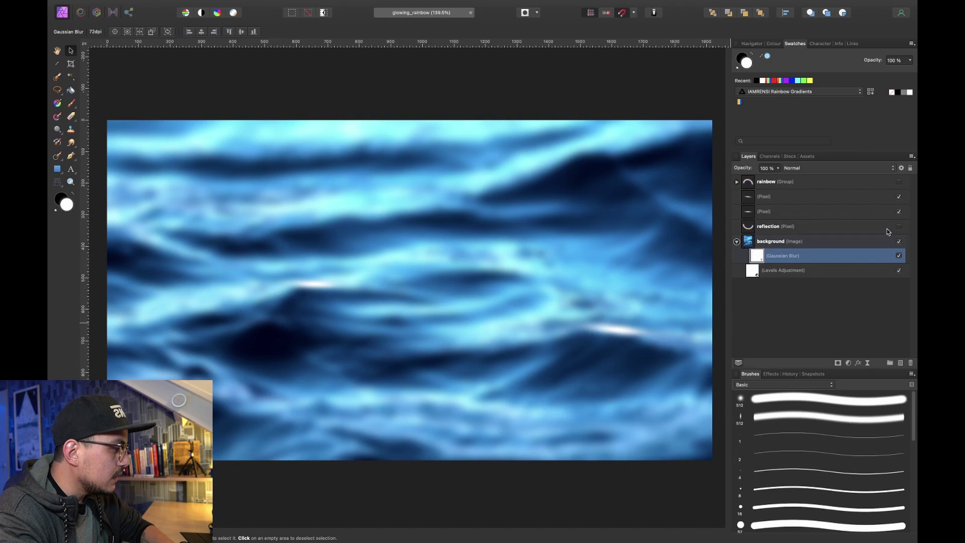
# Show the "reflection" layer and add a live Displace filter to it, mapped from the layers beneath with a strength of about 246 px.
pyautogui.click(779, 227)
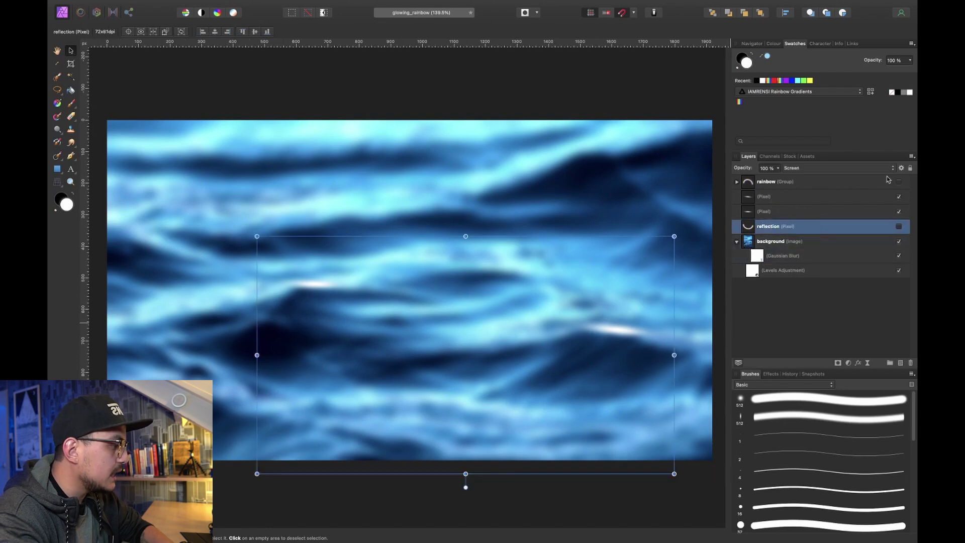
pyautogui.click(899, 226)
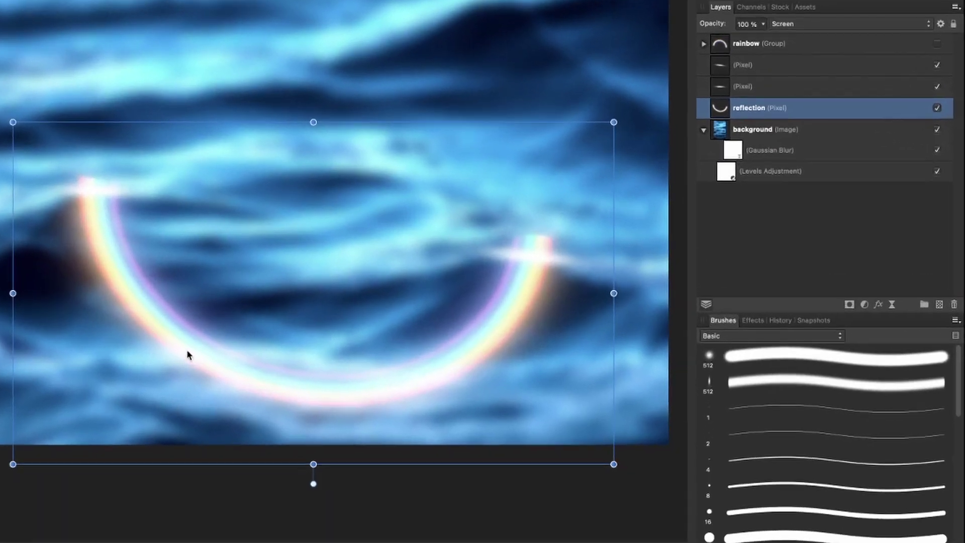
pyautogui.click(892, 304)
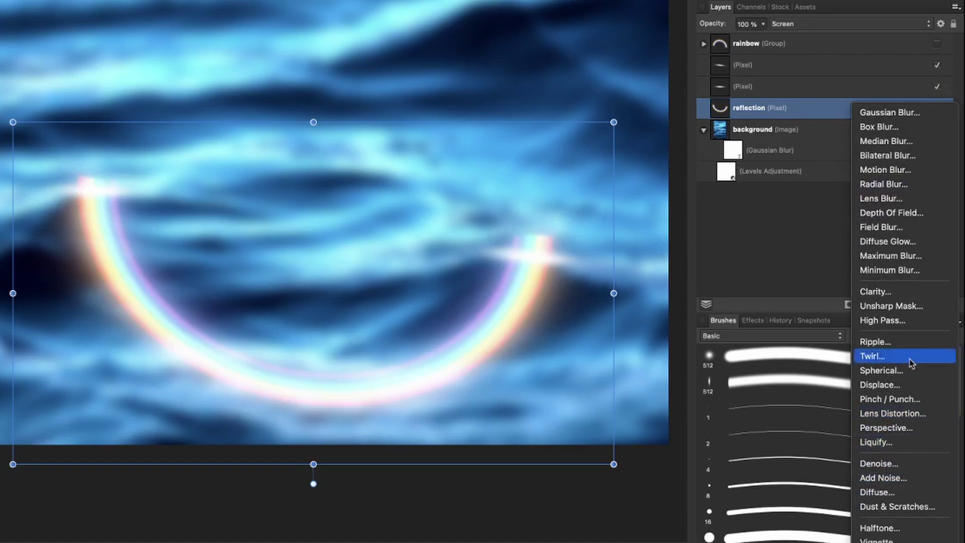
pyautogui.click(884, 389)
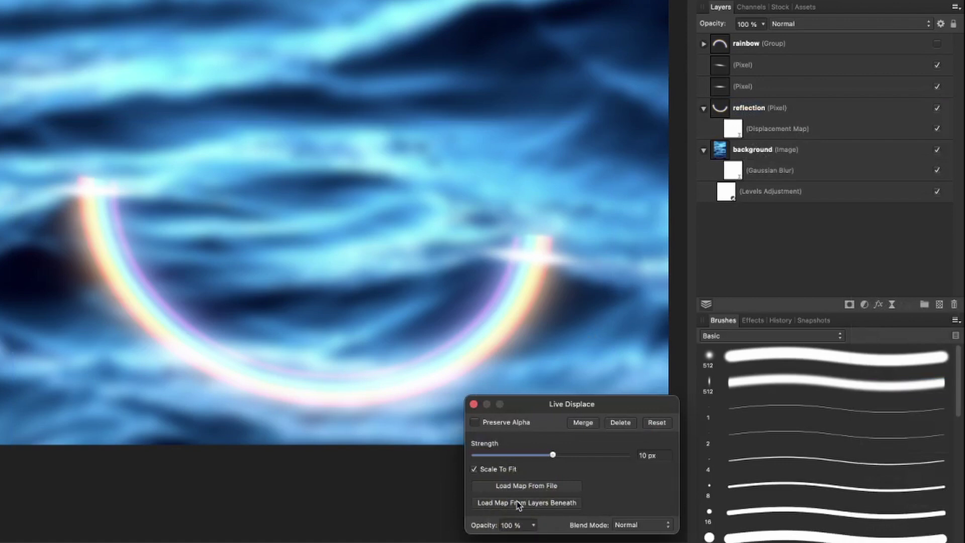
pyautogui.moveTo(553, 455); pyautogui.dragTo(608, 465)
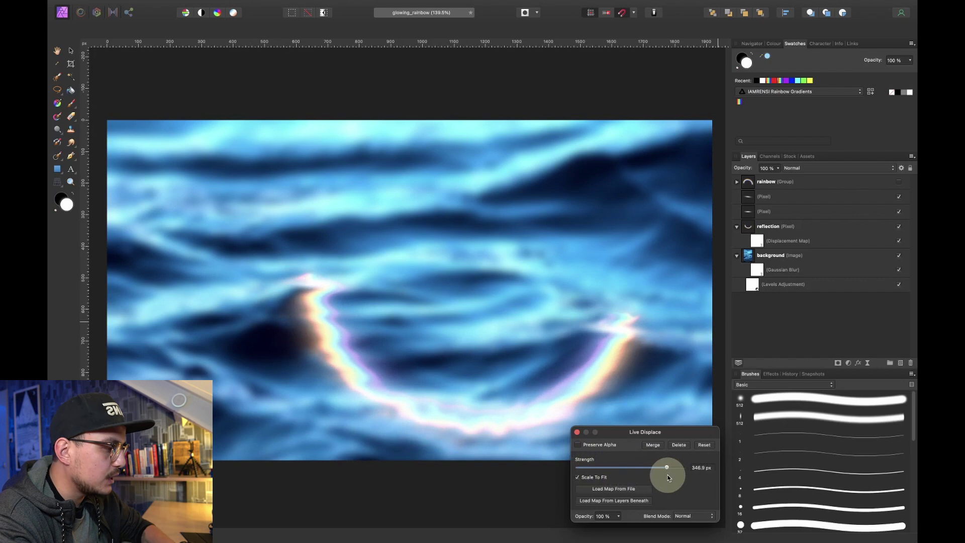
pyautogui.moveTo(671, 475); pyautogui.dragTo(658, 477)
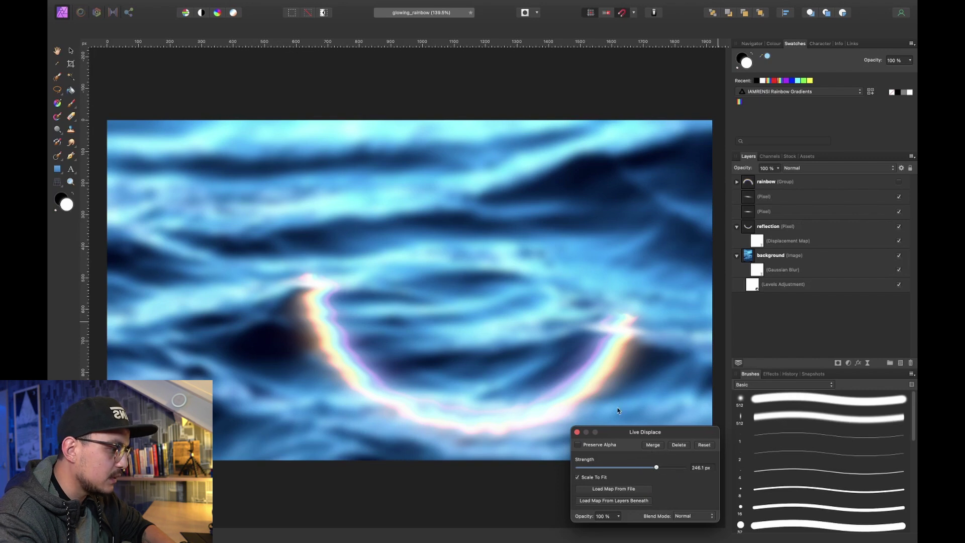
pyautogui.click(578, 433)
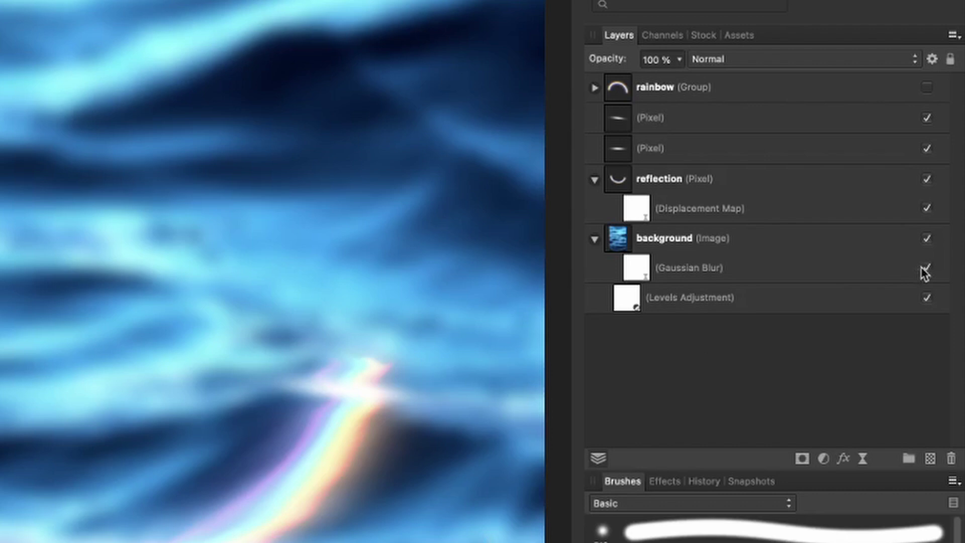
# Hide the background's Gaussian Blur and Levels adjustment, show the "rainbow" group, and select the "reflection" layer.
pyautogui.click(899, 269)
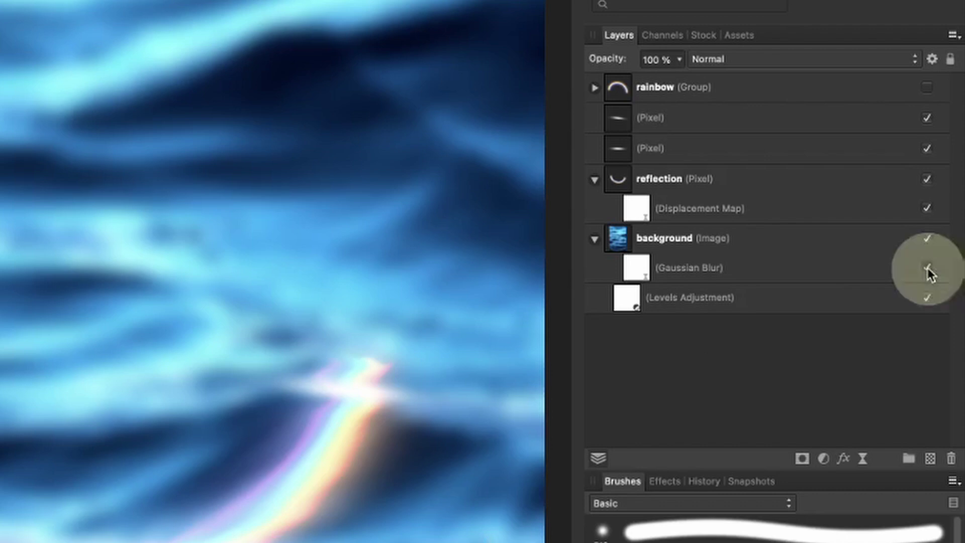
pyautogui.click(927, 298)
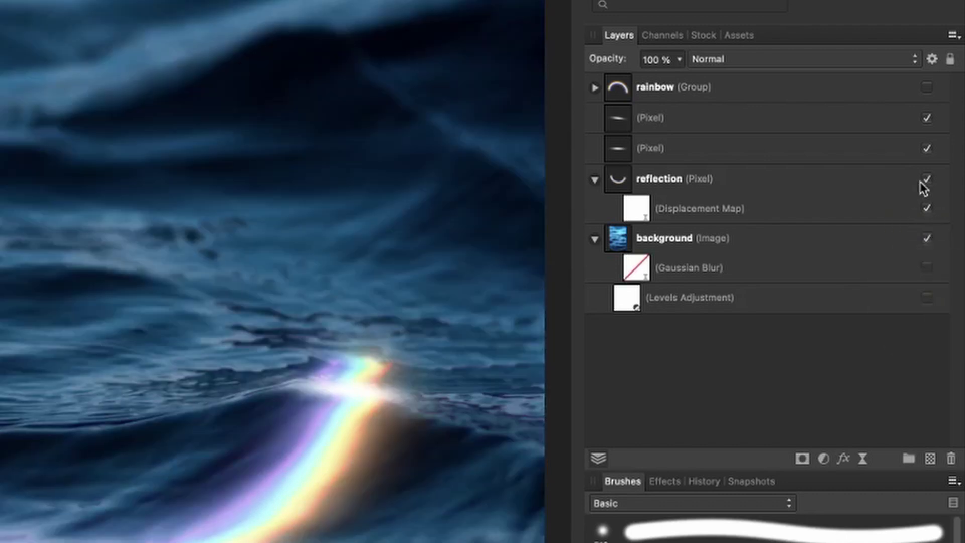
pyautogui.click(927, 87)
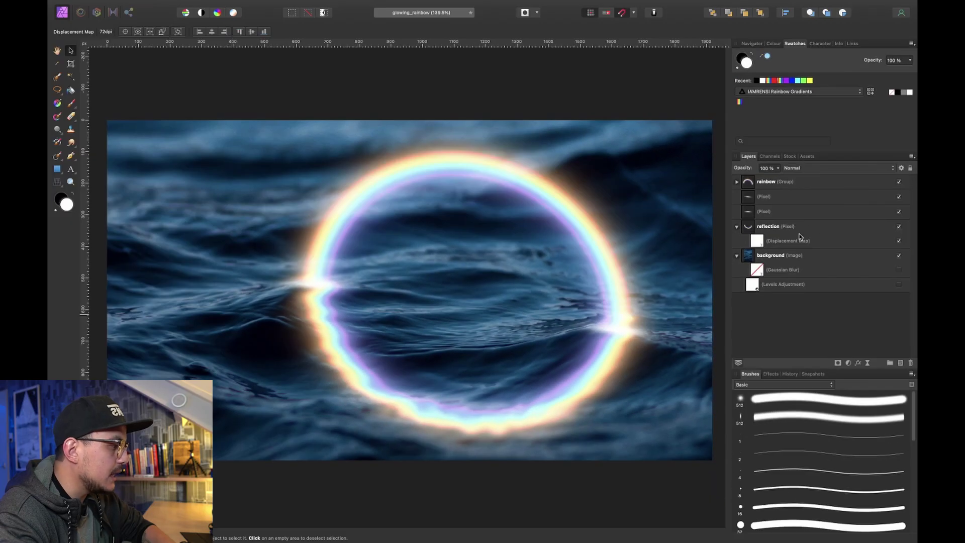
pyautogui.click(815, 226)
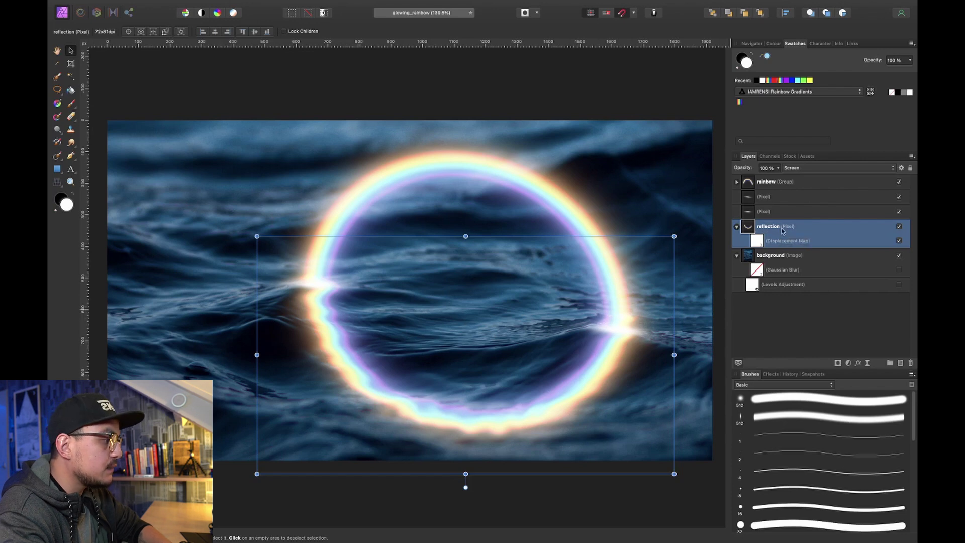
pyautogui.click(902, 167)
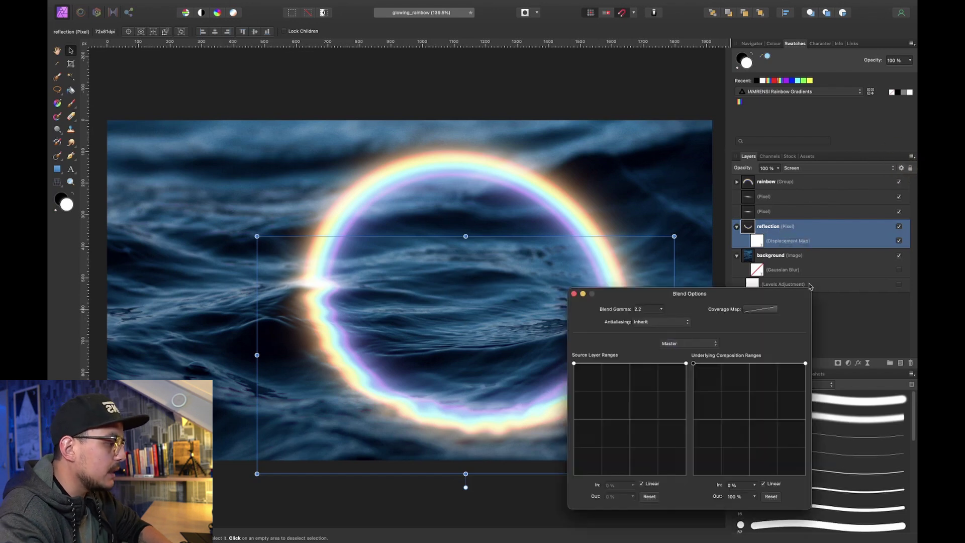
pyautogui.moveTo(694, 364); pyautogui.dragTo(644, 331)
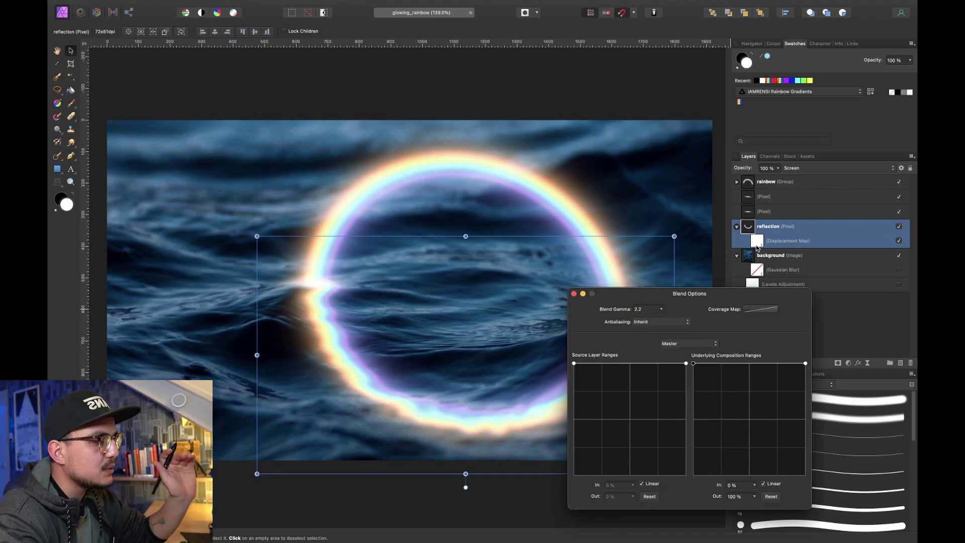
pyautogui.click(574, 294)
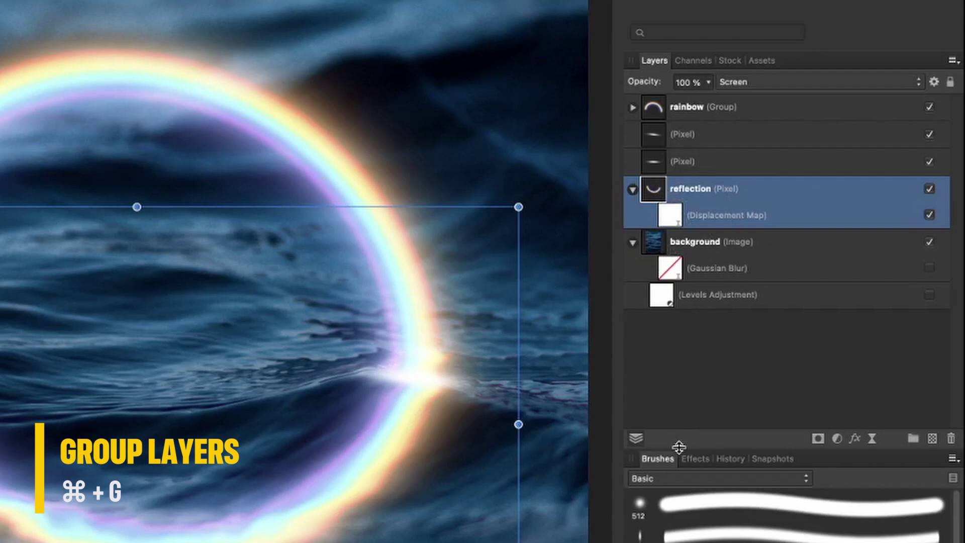
# Group the "reflection" layer with its displacement map and name the group "reflection".
pyautogui.press('super+g')
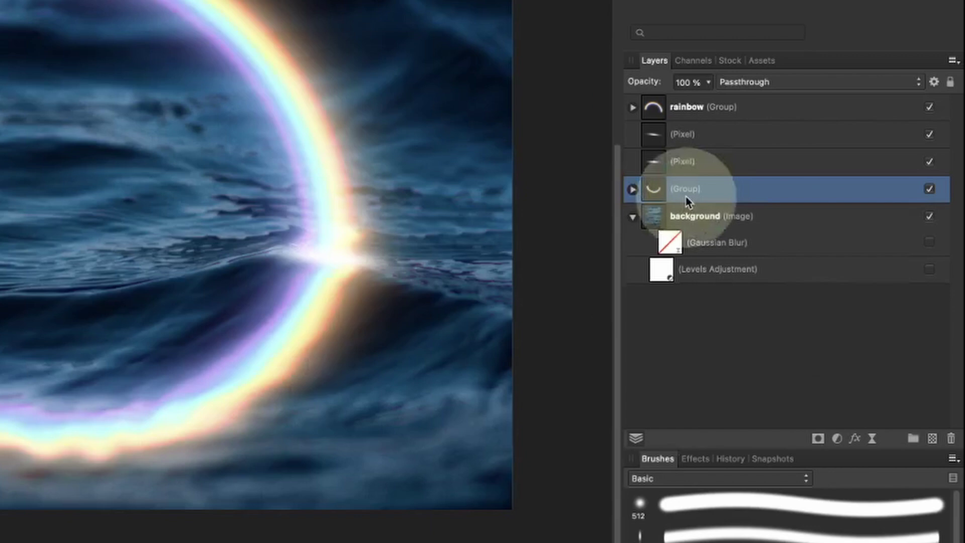
pyautogui.doubleClick(685, 190)
pyautogui.write('reflection')
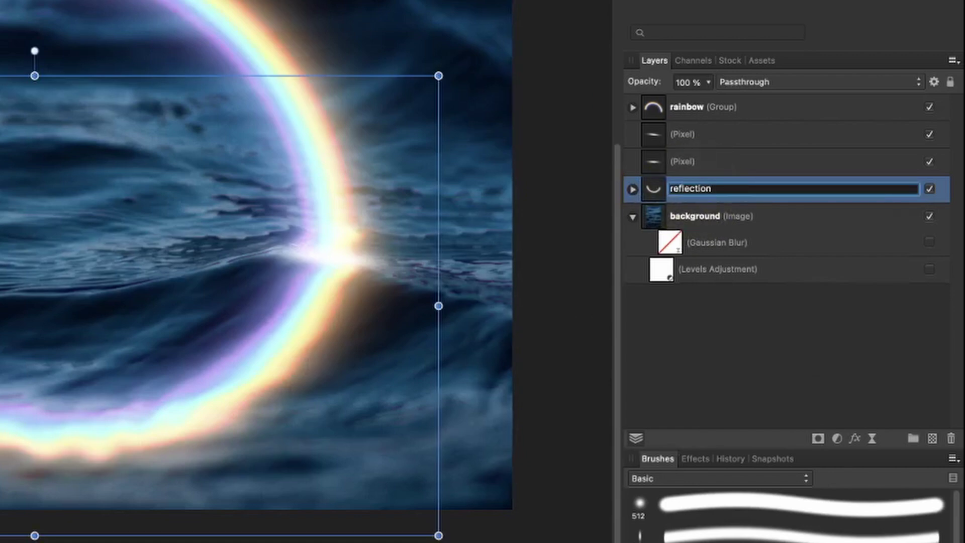
pyautogui.press('Return')
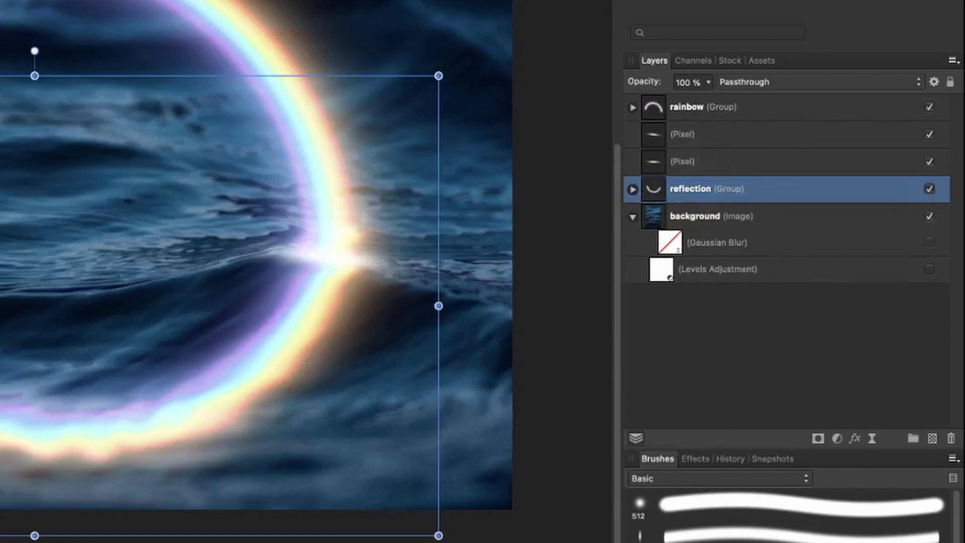
# Set the "reflection" group's underlying composition blend range to ramp from 0% output at 5% input to 100% output at 51% input.
pyautogui.click(934, 82)
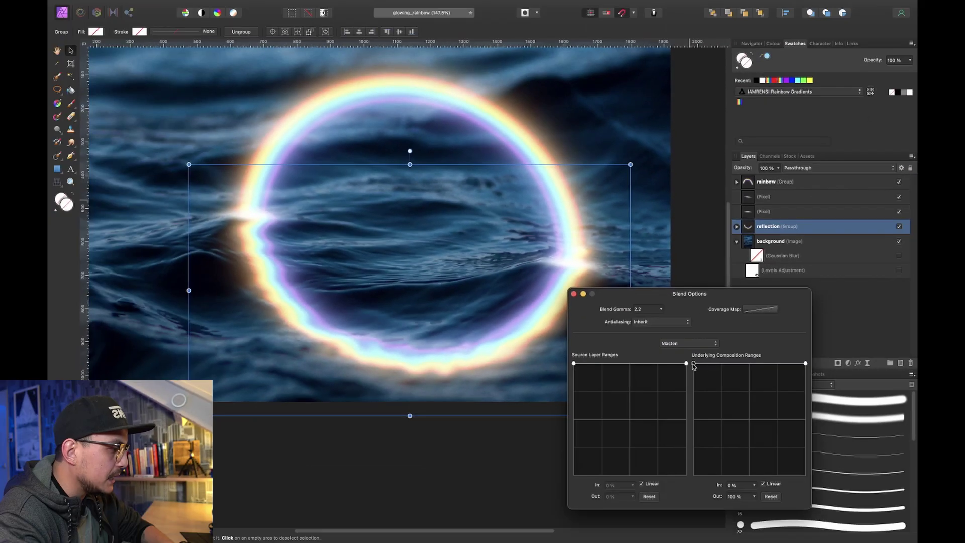
pyautogui.moveTo(693, 365); pyautogui.dragTo(677, 496)
pyautogui.moveTo(803, 370); pyautogui.dragTo(750, 362)
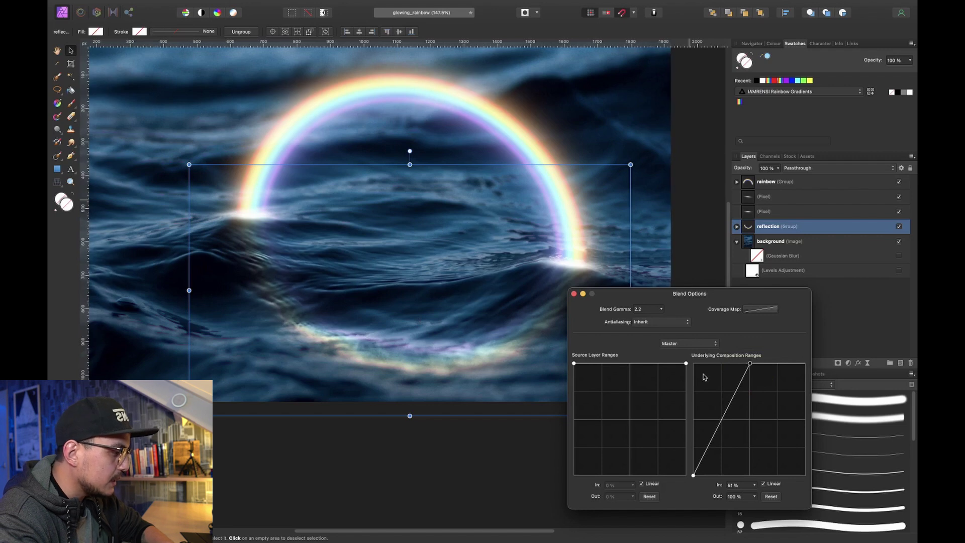
pyautogui.moveTo(694, 476); pyautogui.dragTo(698, 478)
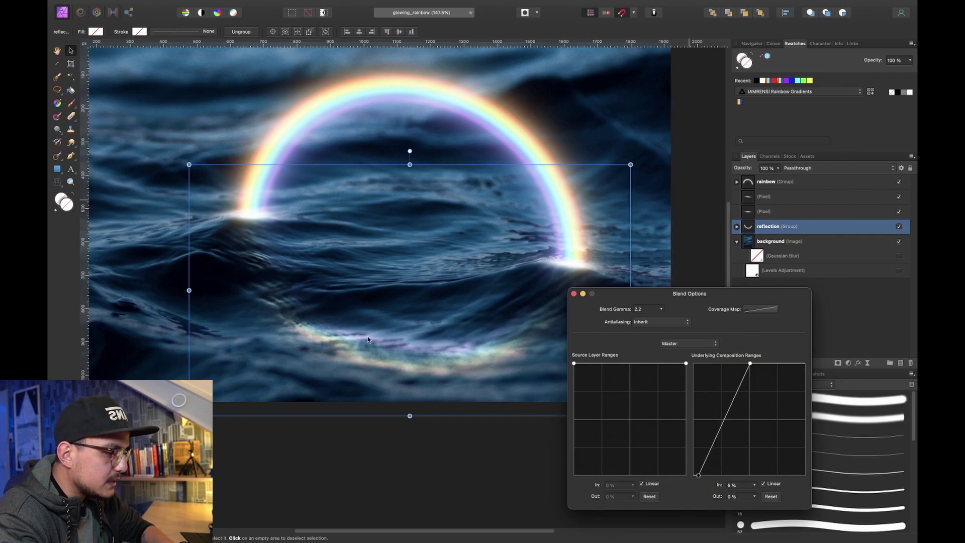
pyautogui.scroll(5, 229, 254)
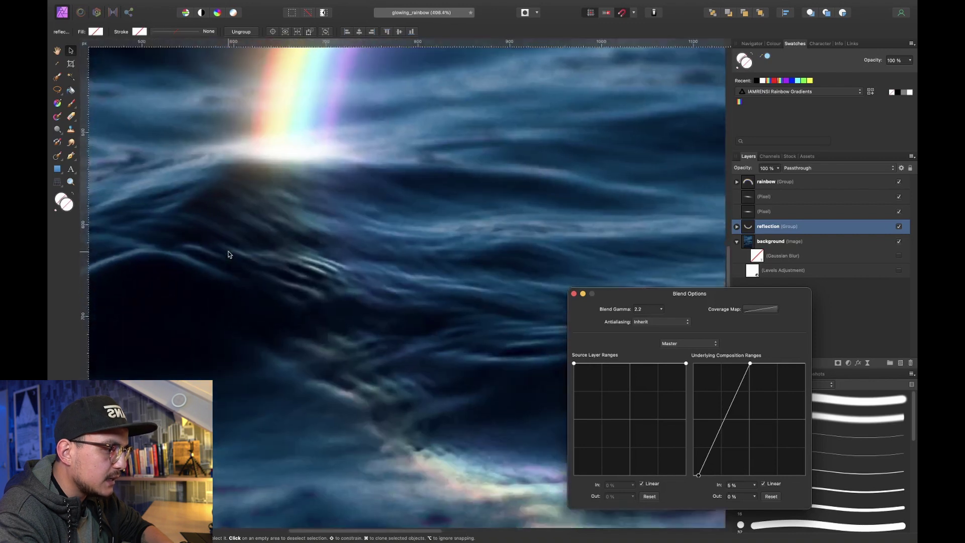
pyautogui.scroll(-5, 361, 229)
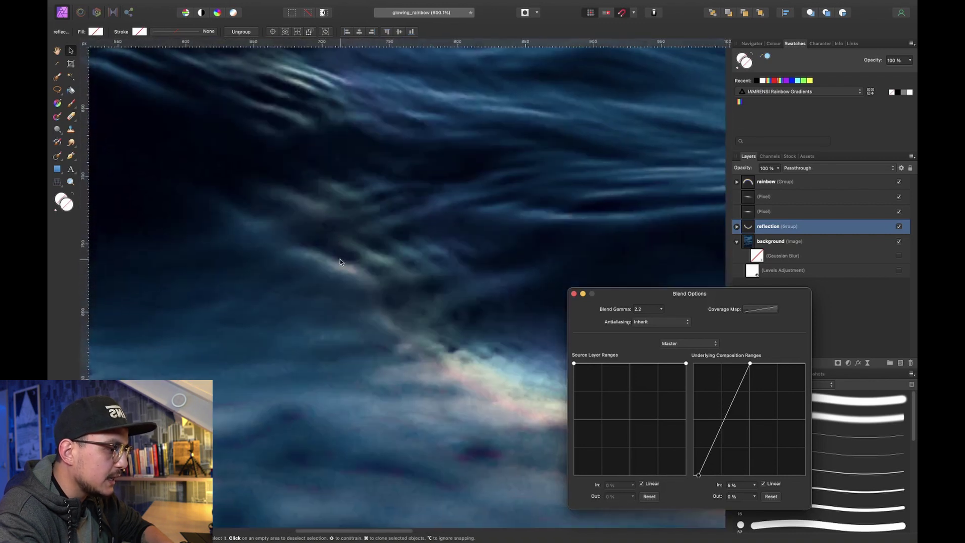
pyautogui.hscroll(5, 351, 360)
pyautogui.hscroll(5, 457, 430)
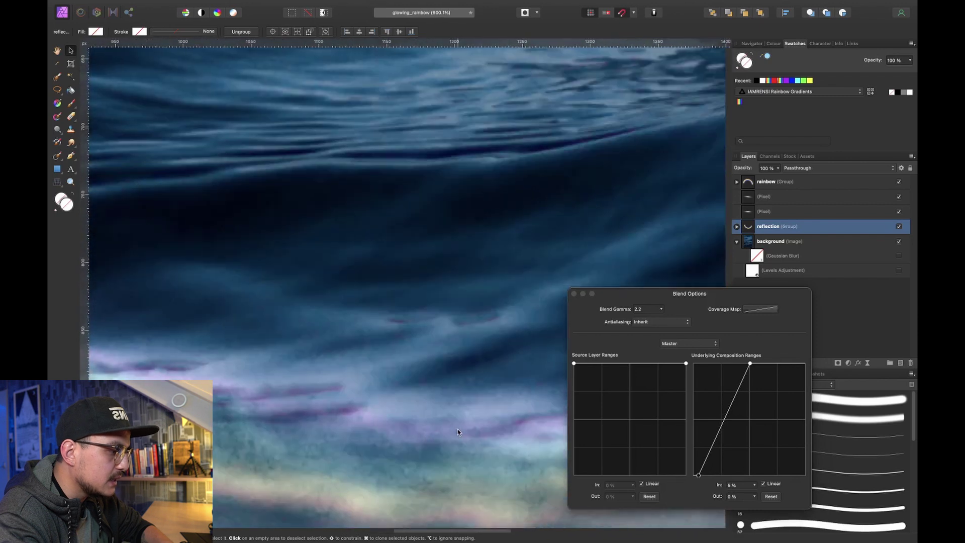
pyautogui.click(572, 294)
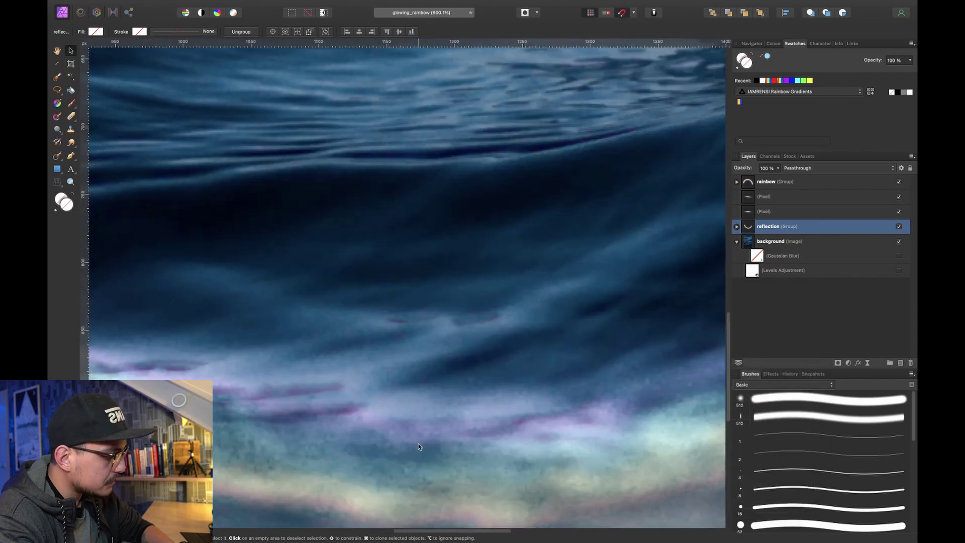
pyautogui.press('super+0')
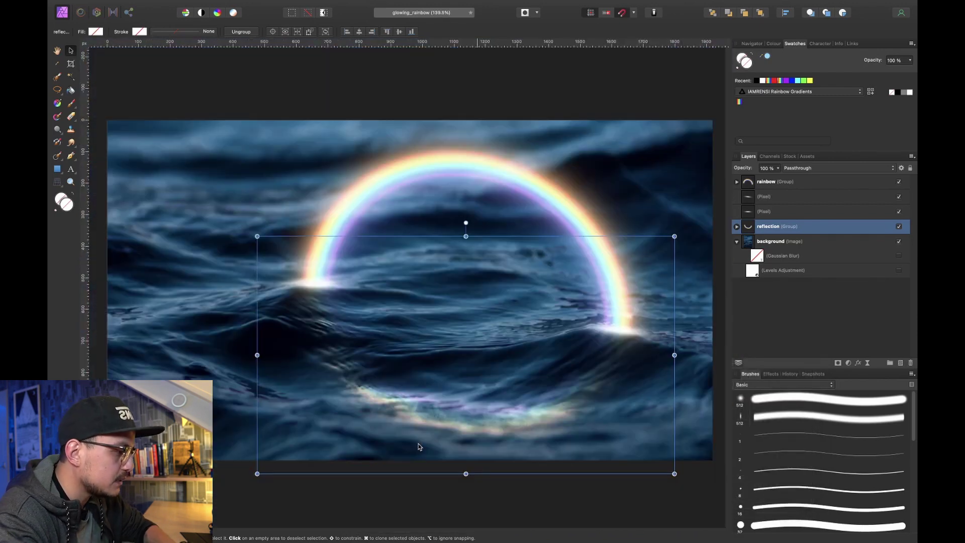
pyautogui.click(828, 302)
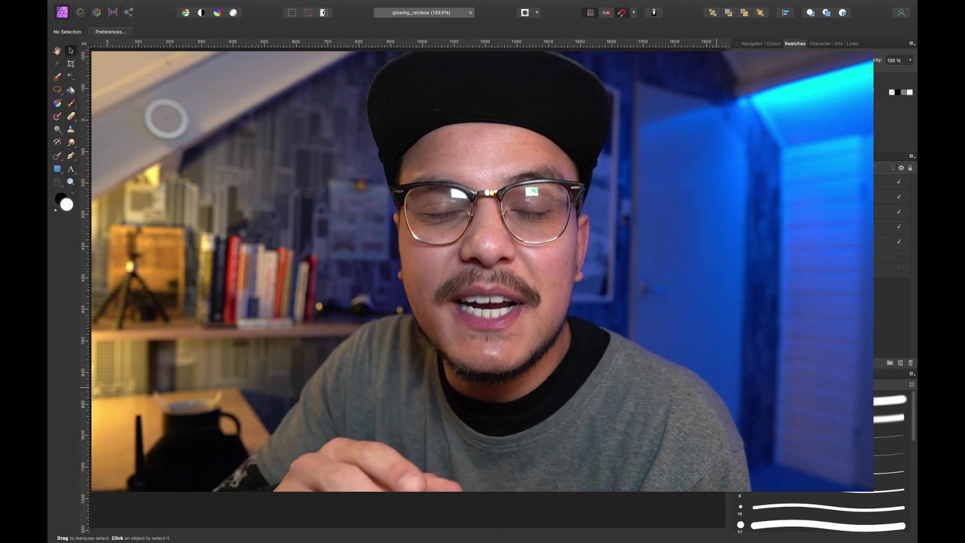